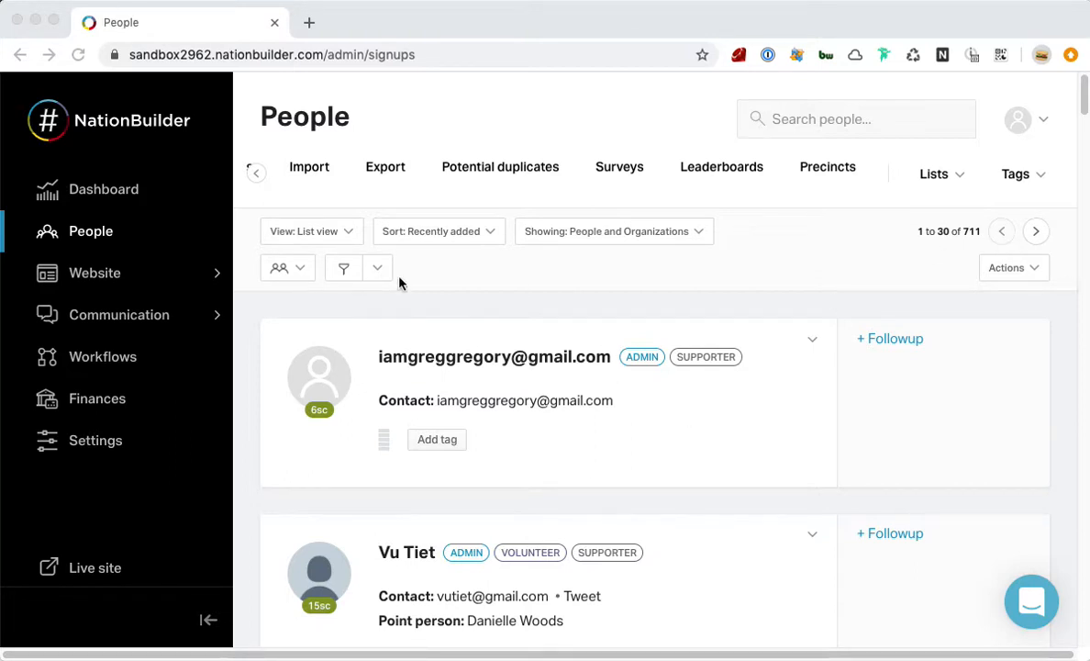
Step: Create a new survey named "First Survey for Canvass" in the People section
left_click(503, 285)
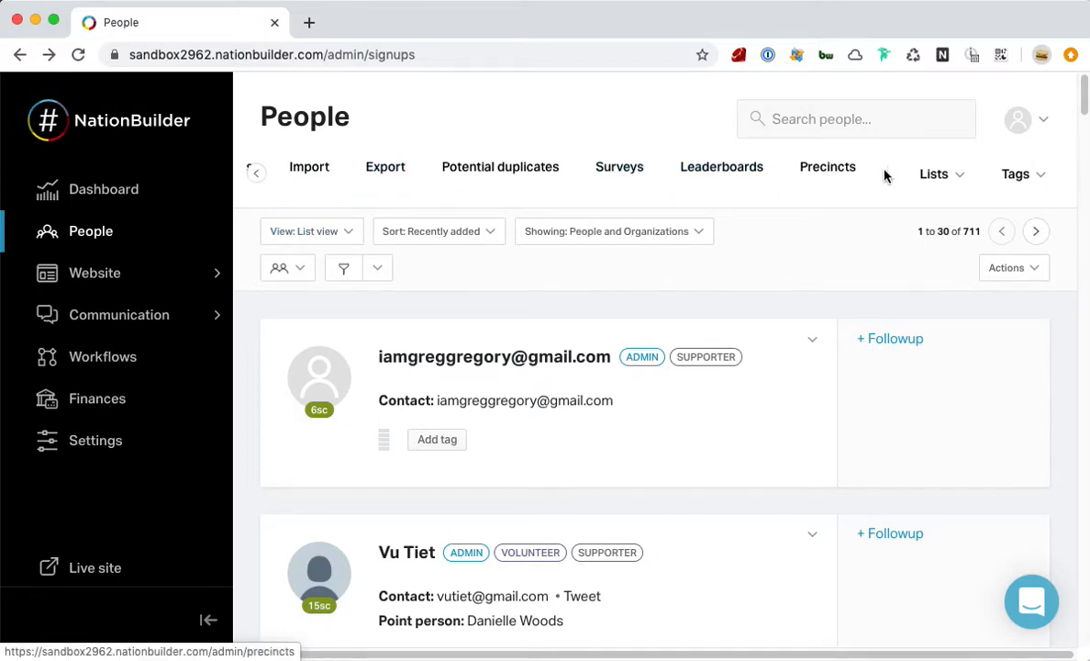
left_click(620, 171)
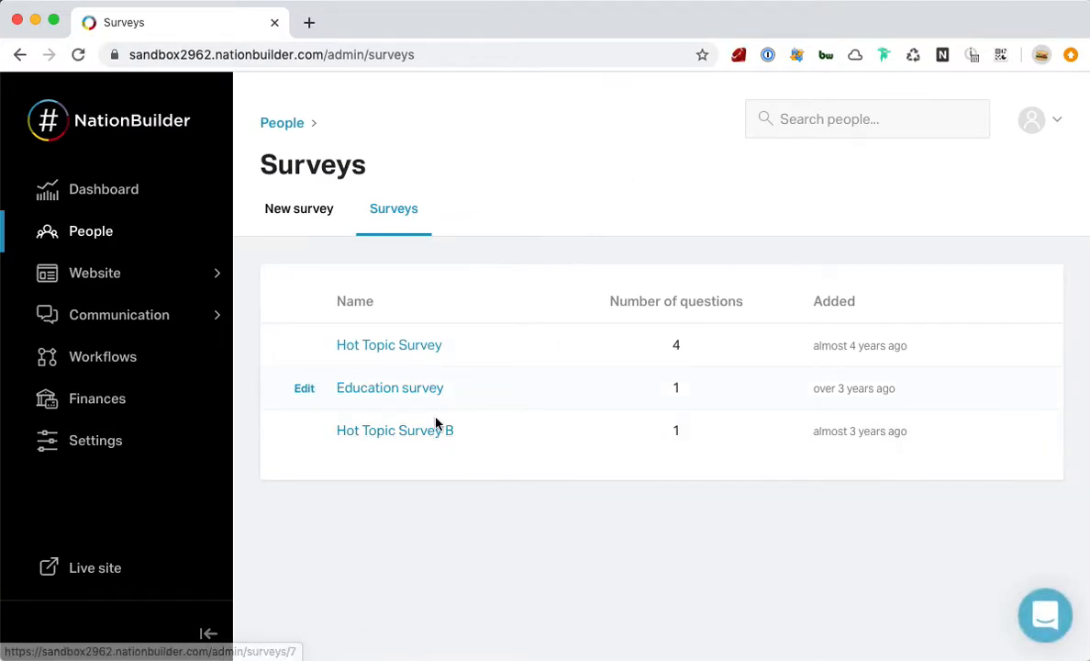
left_click(314, 211)
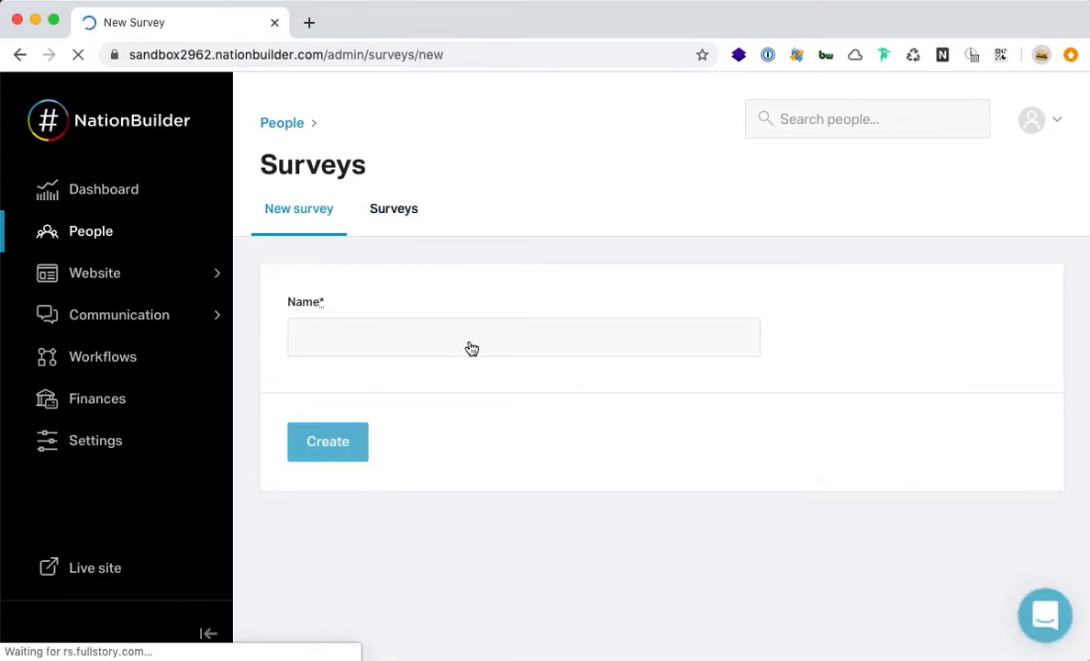
left_click(469, 342)
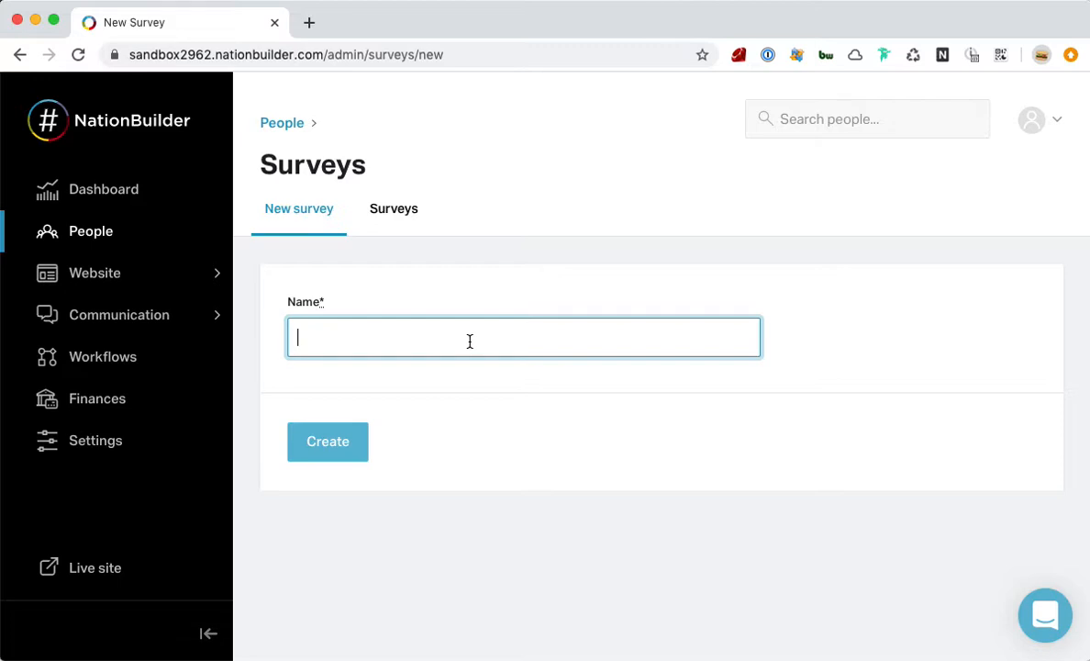
type("First Survey for")
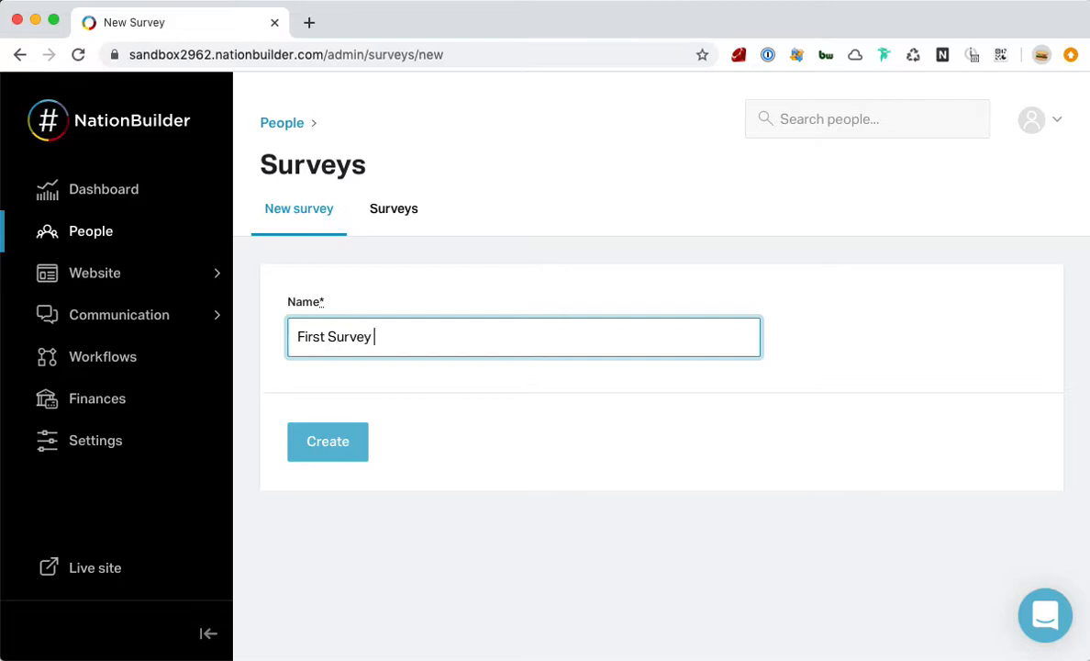
type(" Canvass")
left_click(329, 453)
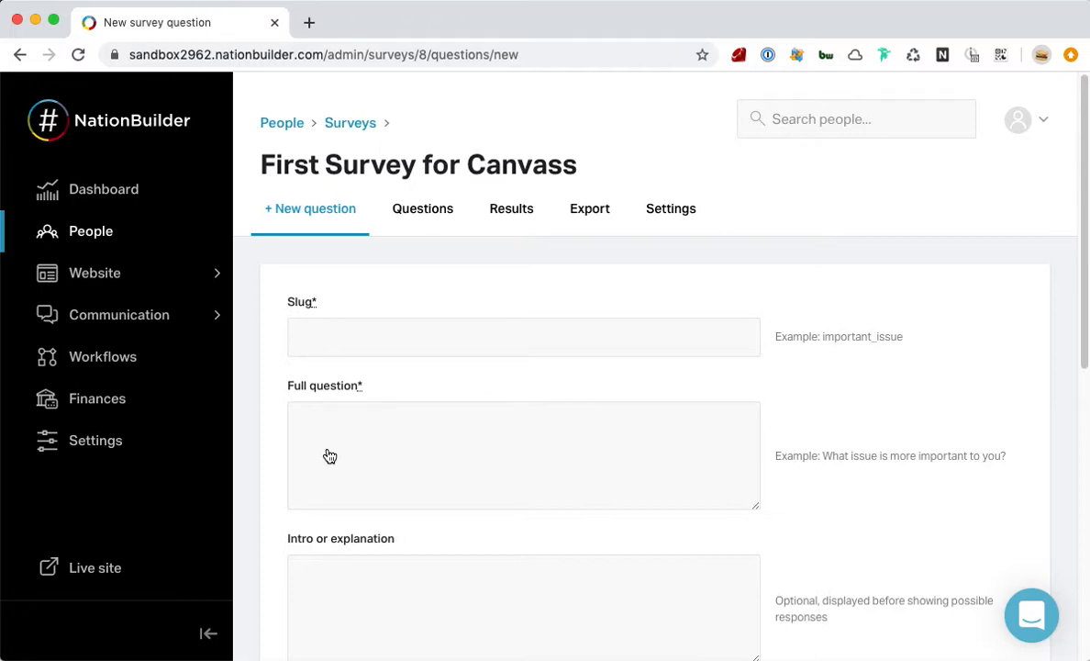
Step: Set the new survey question's slug to first_question
left_click(441, 329)
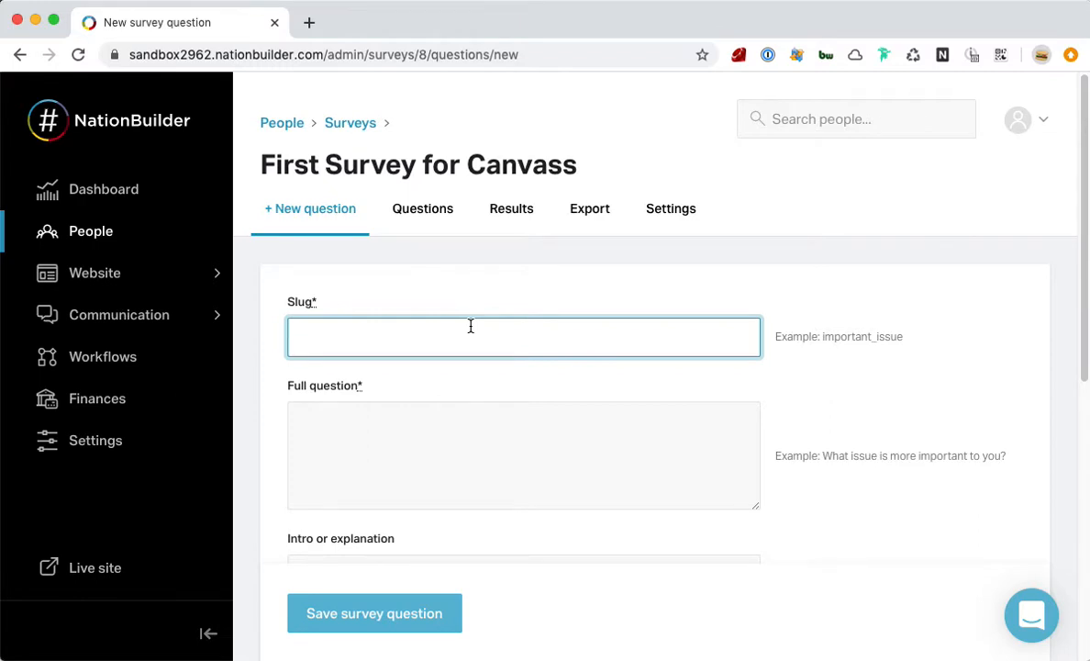
type("first_question")
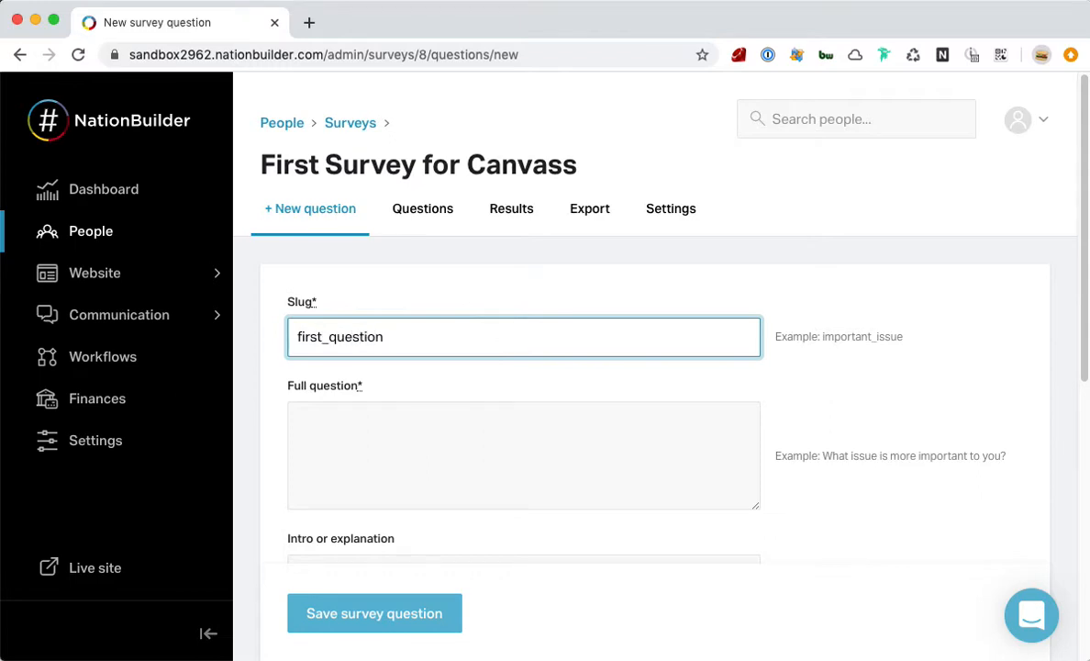
key("Tab")
Step: Enter "What is the most important issue to you this election" as the full question
scroll(479, 412, "down", 2)
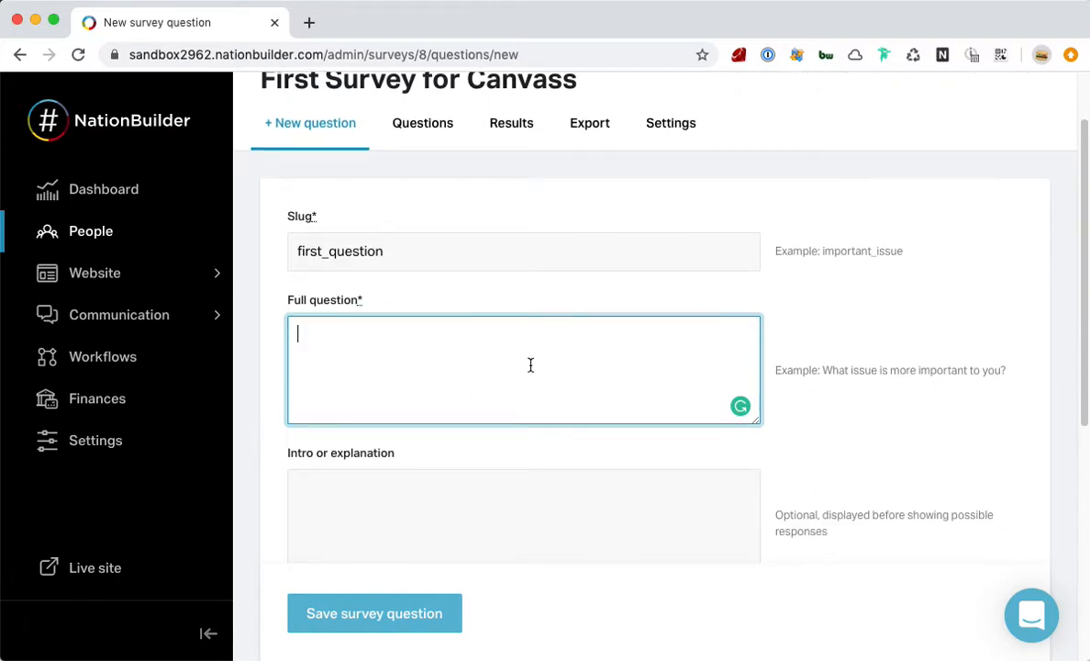
scroll(536, 356, "down", 1)
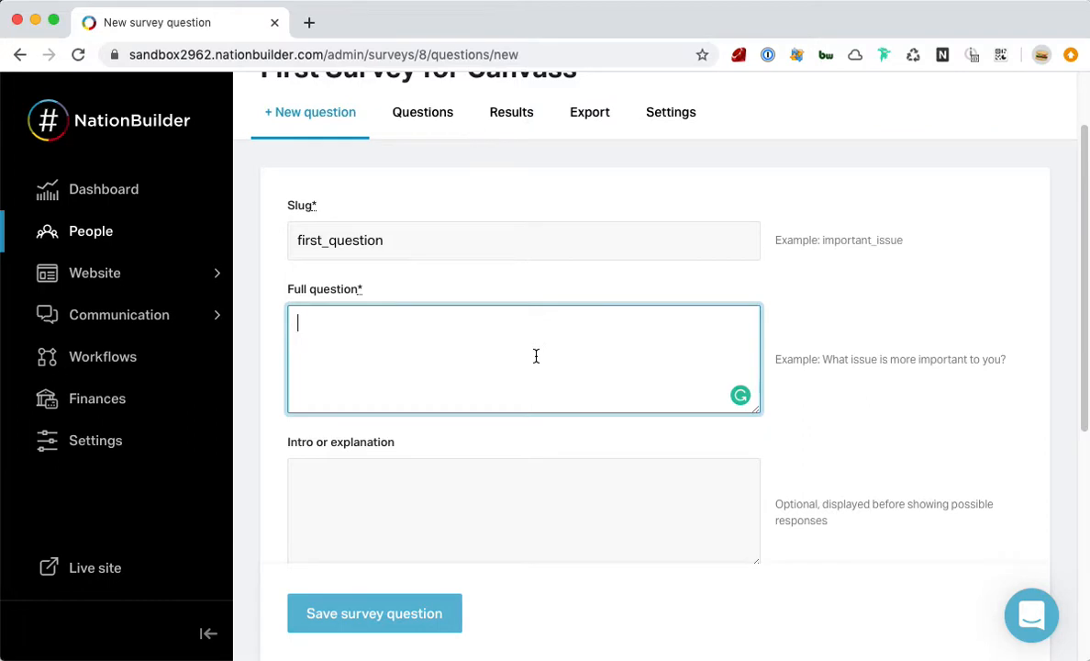
type("What is the")
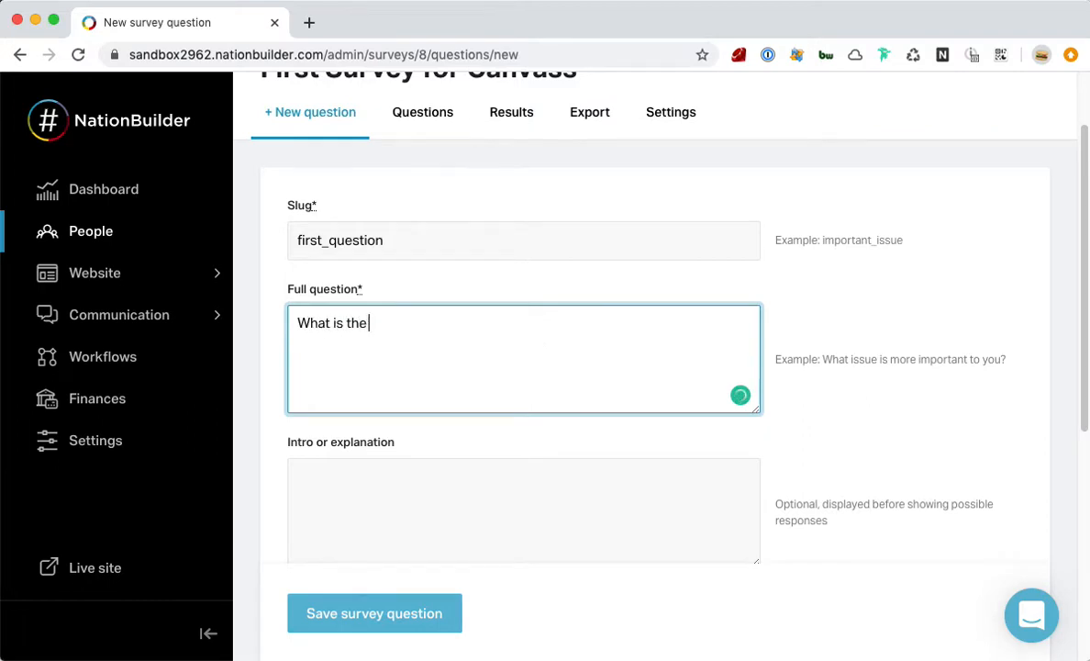
type(" most import")
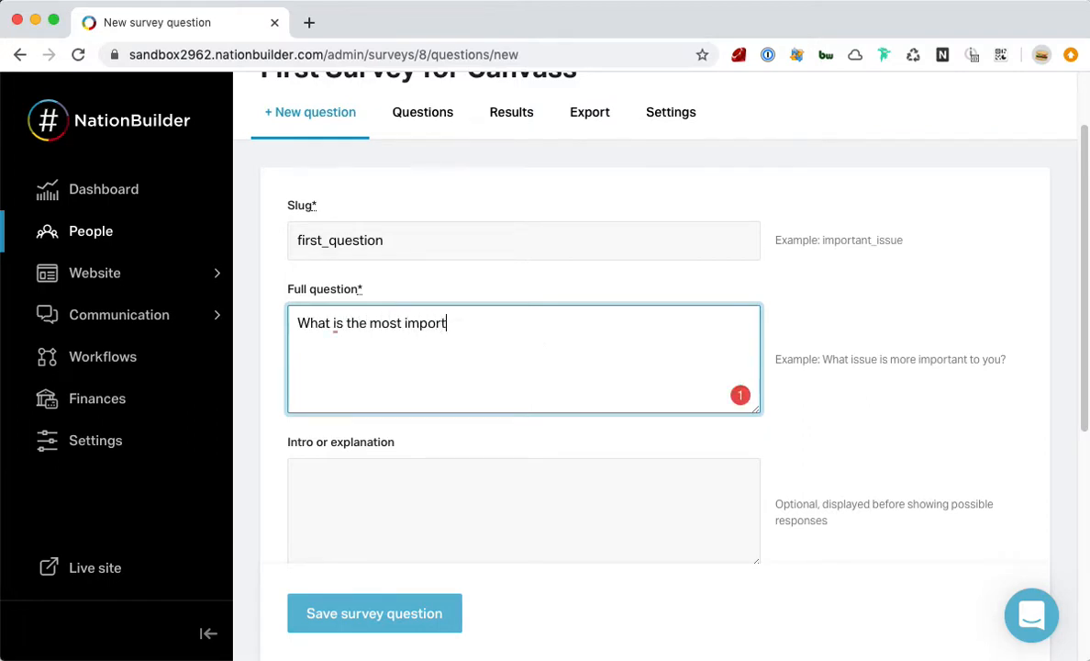
type("ant issue t")
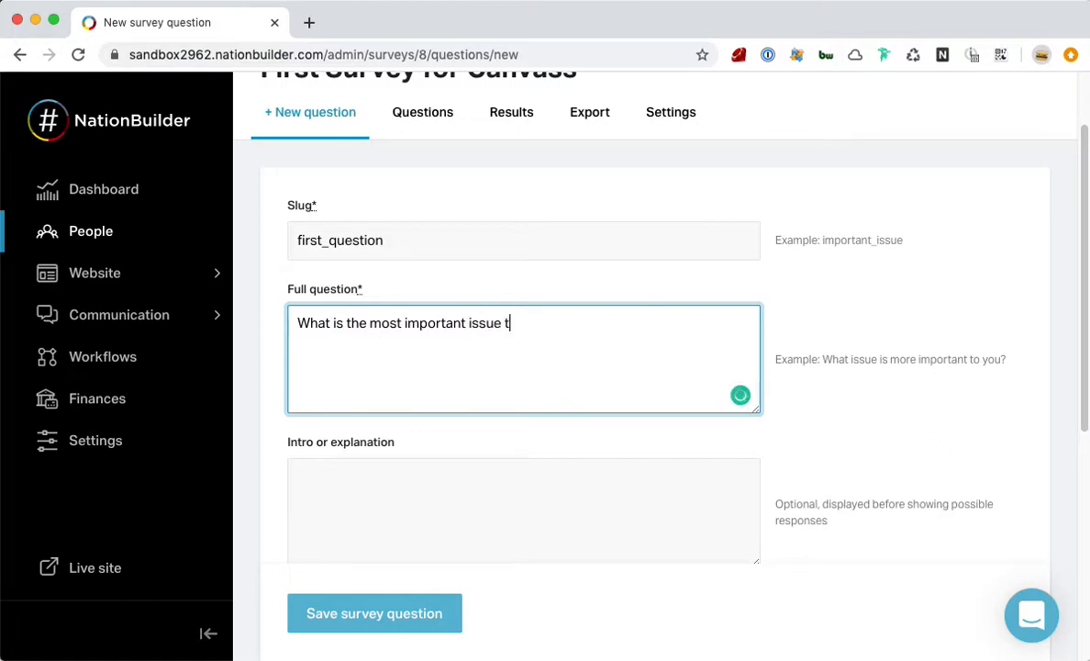
type("o your")
key("BackSpace")
type("this elect")
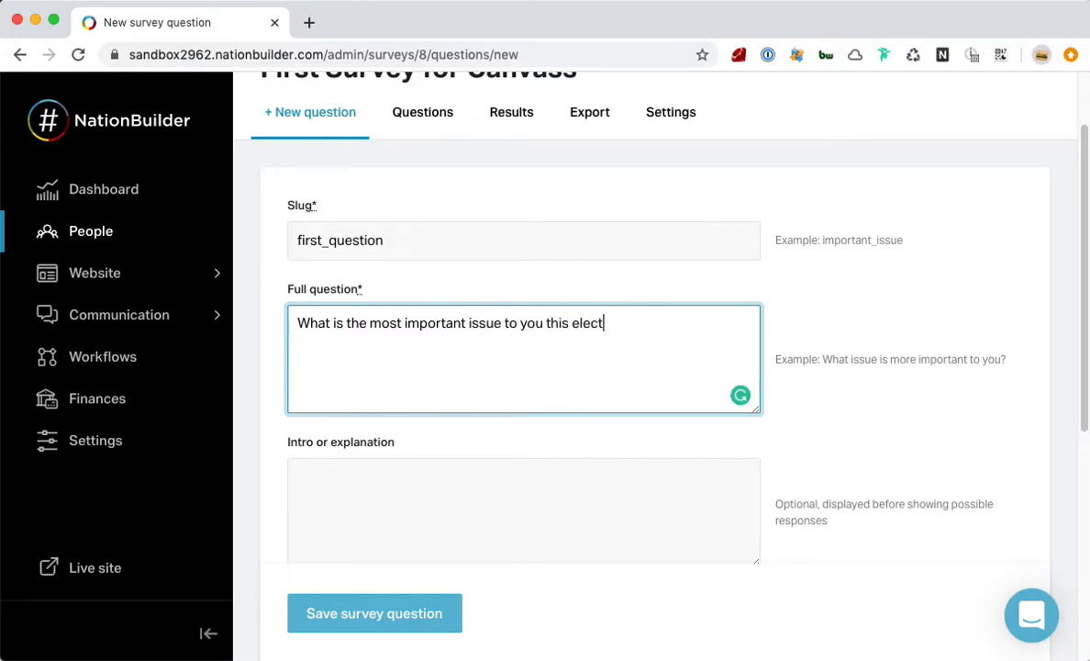
type("ion")
Step: Leave the intro empty and turn off displaying the possible responses in random order
left_click(507, 479)
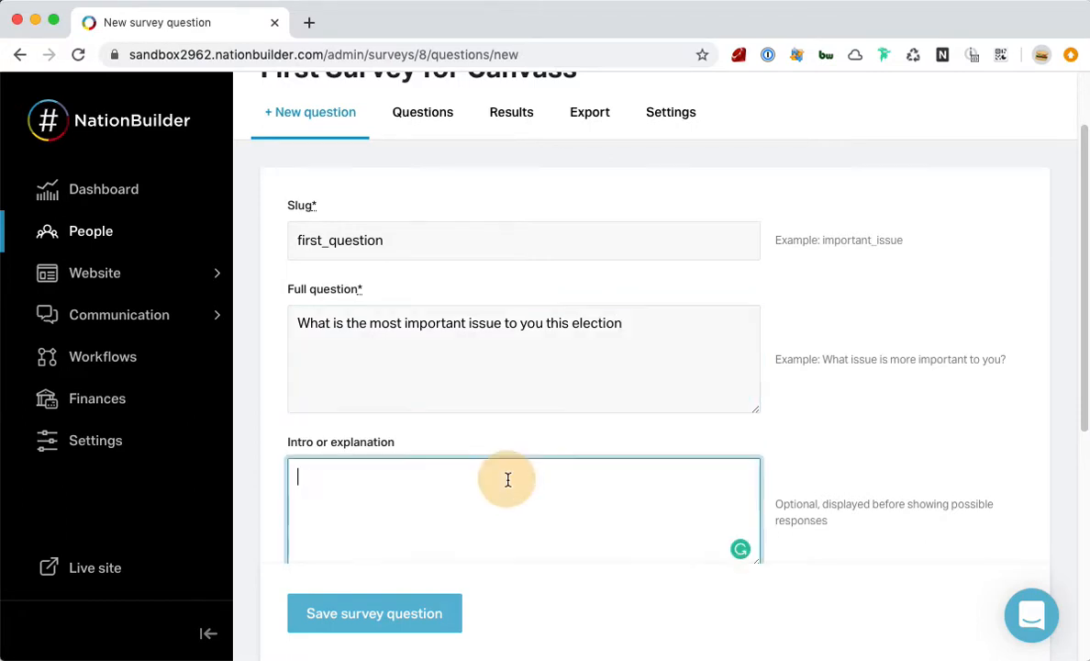
scroll(579, 486, "down", 1)
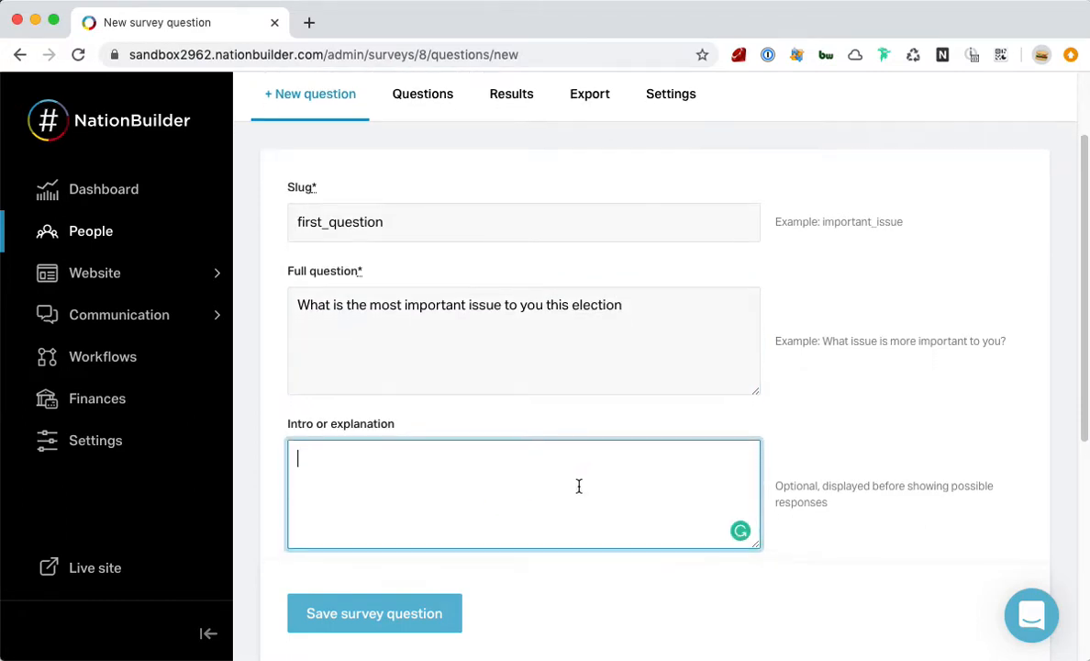
scroll(579, 487, "down", 2)
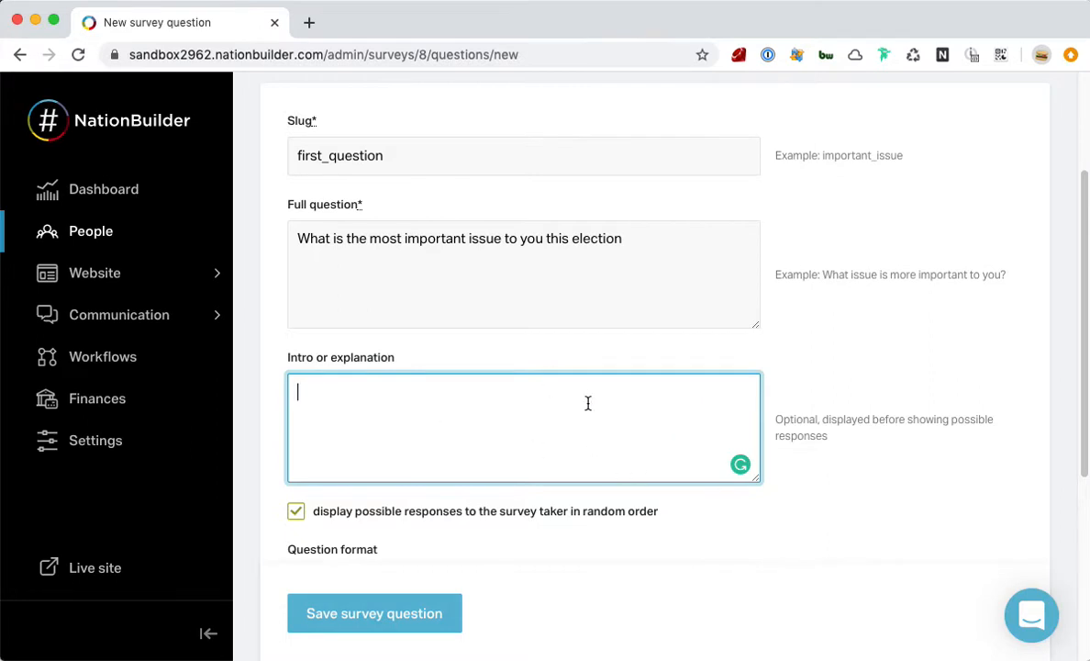
scroll(724, 501, "down", 3)
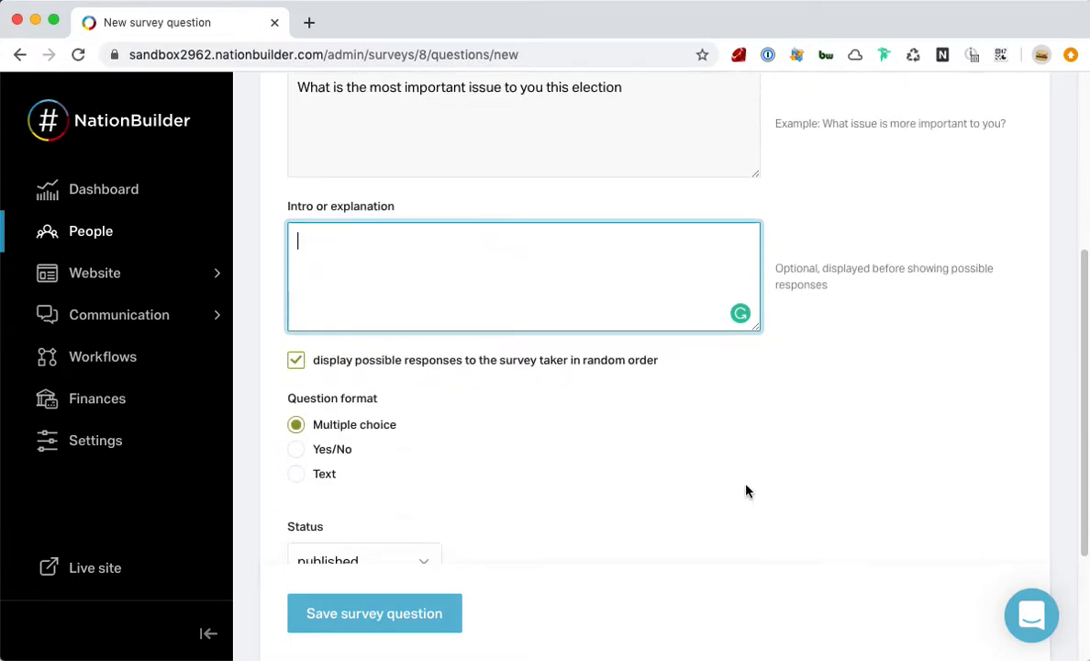
scroll(762, 384, "down", 1)
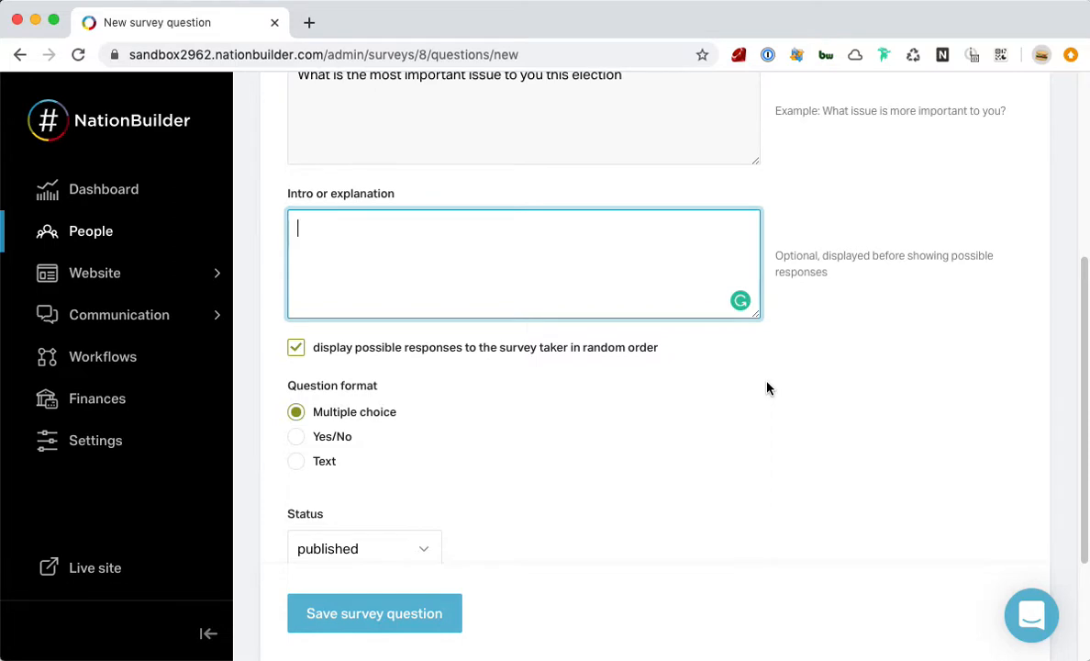
left_click(306, 351)
Step: Try the Yes/No and Text question formats and return the format to Multiple choice
scroll(546, 411, "down", 3)
scroll(552, 410, "down", 2)
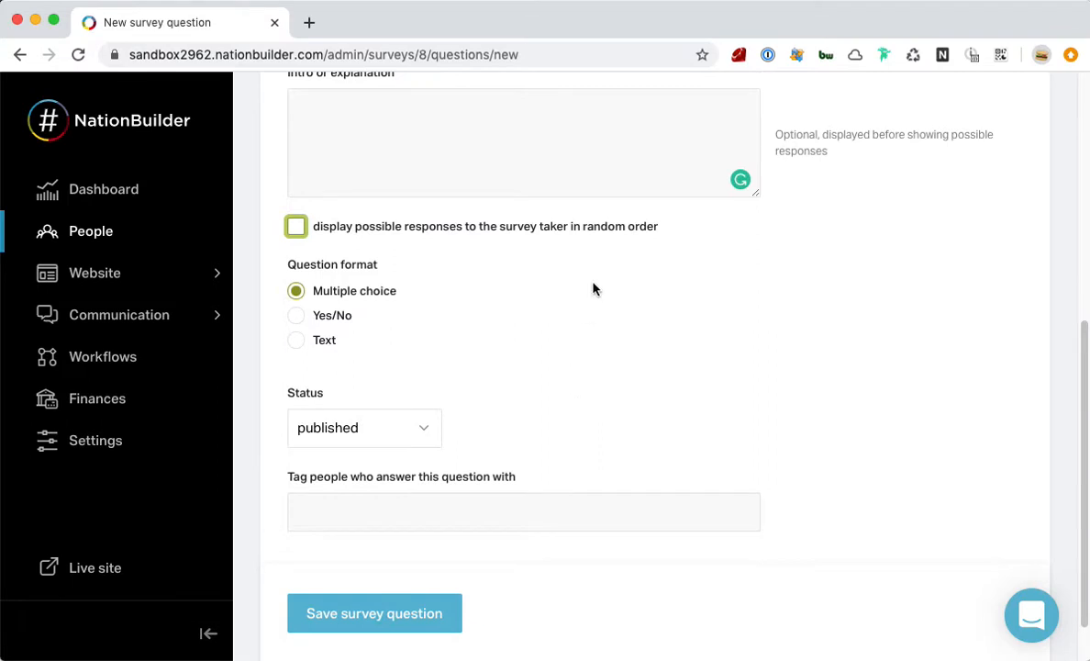
left_click(342, 316)
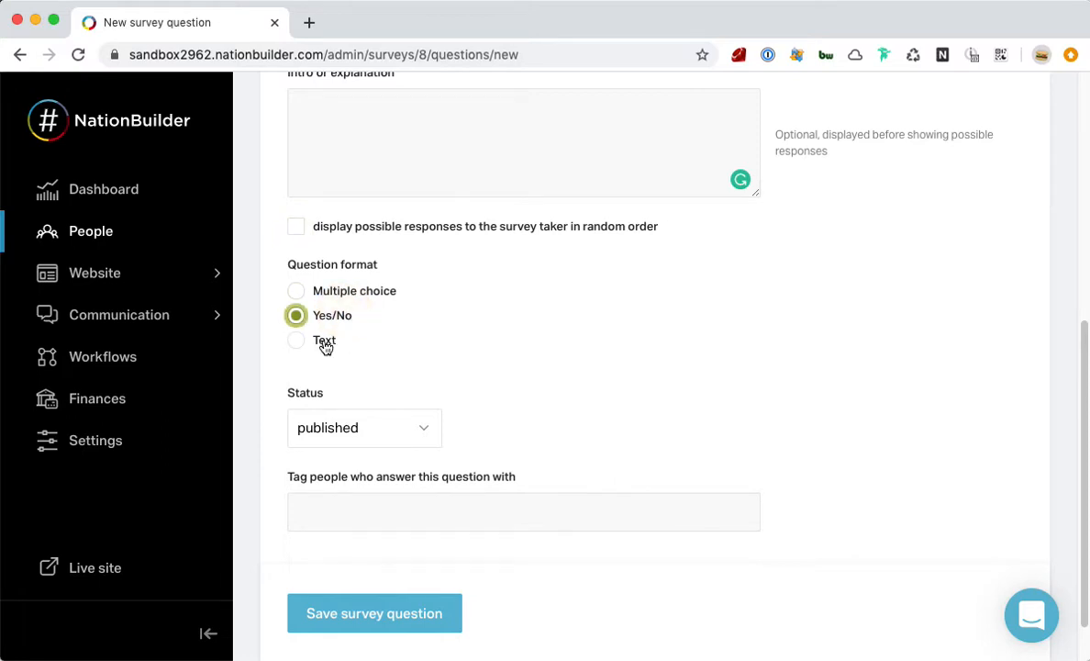
left_click(325, 343)
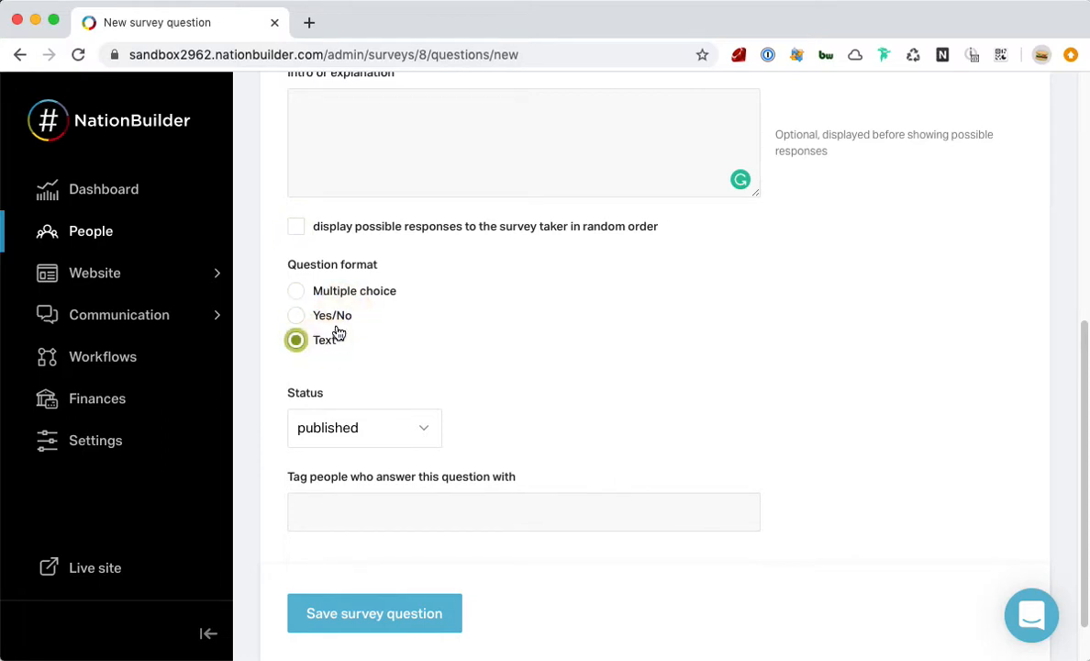
left_click(396, 304)
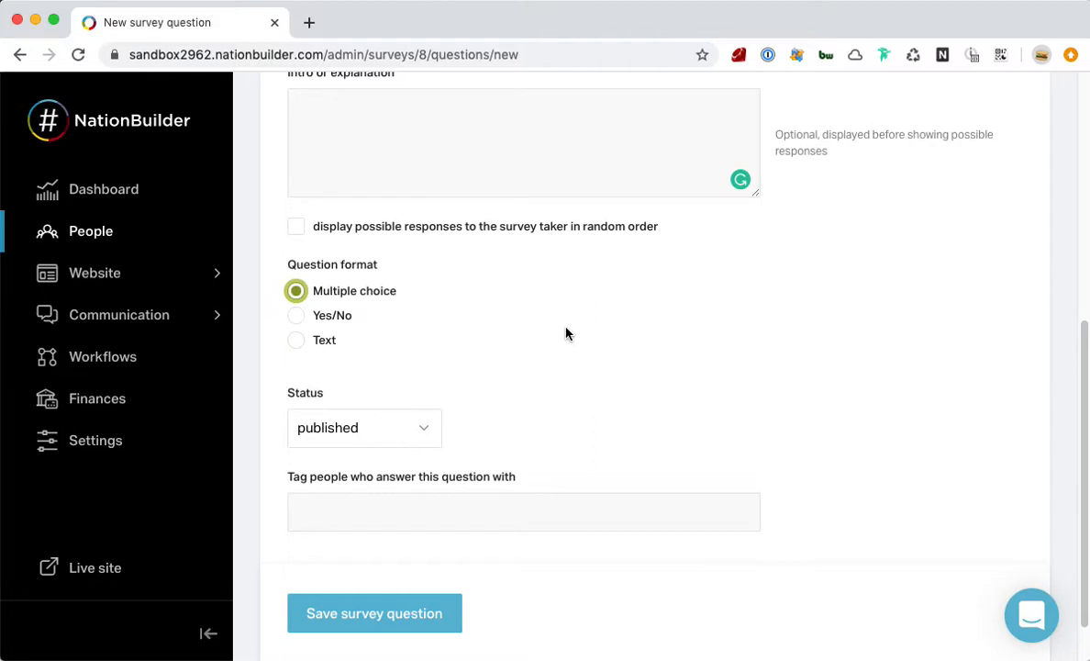
Step: Save the survey question without a tag for the people who answer it
scroll(486, 360, "down", 2)
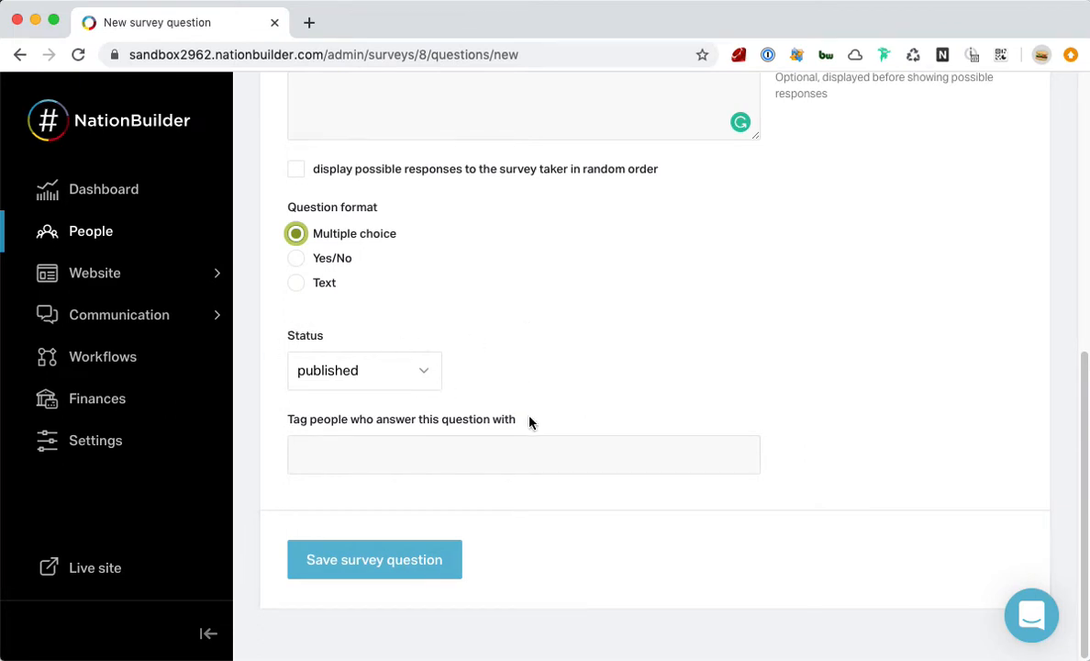
left_click(436, 452)
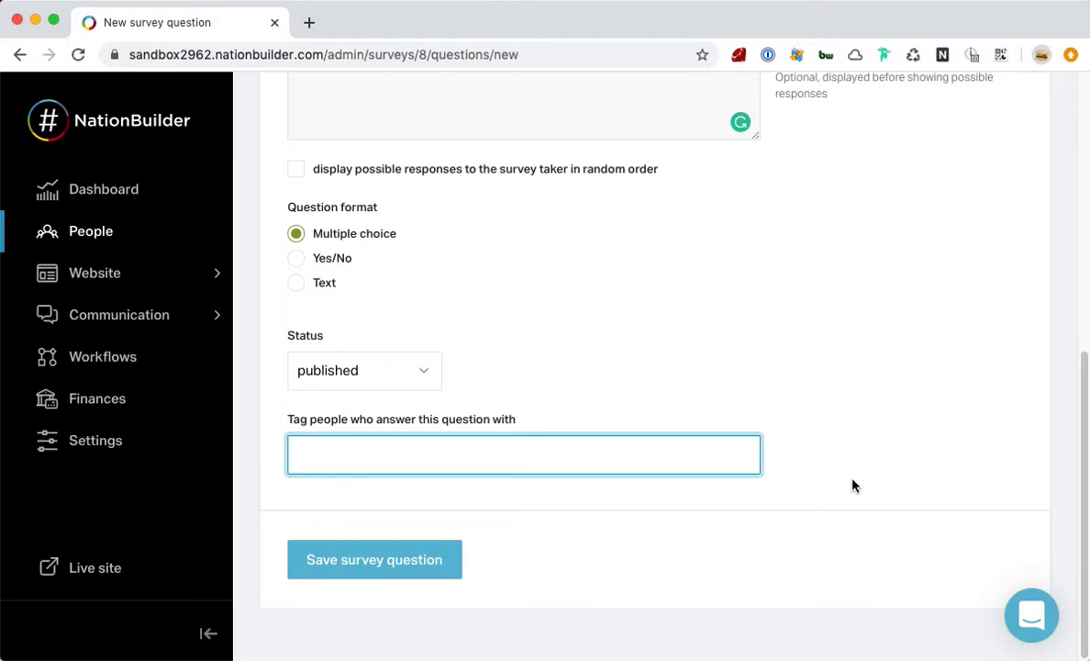
left_click(812, 473)
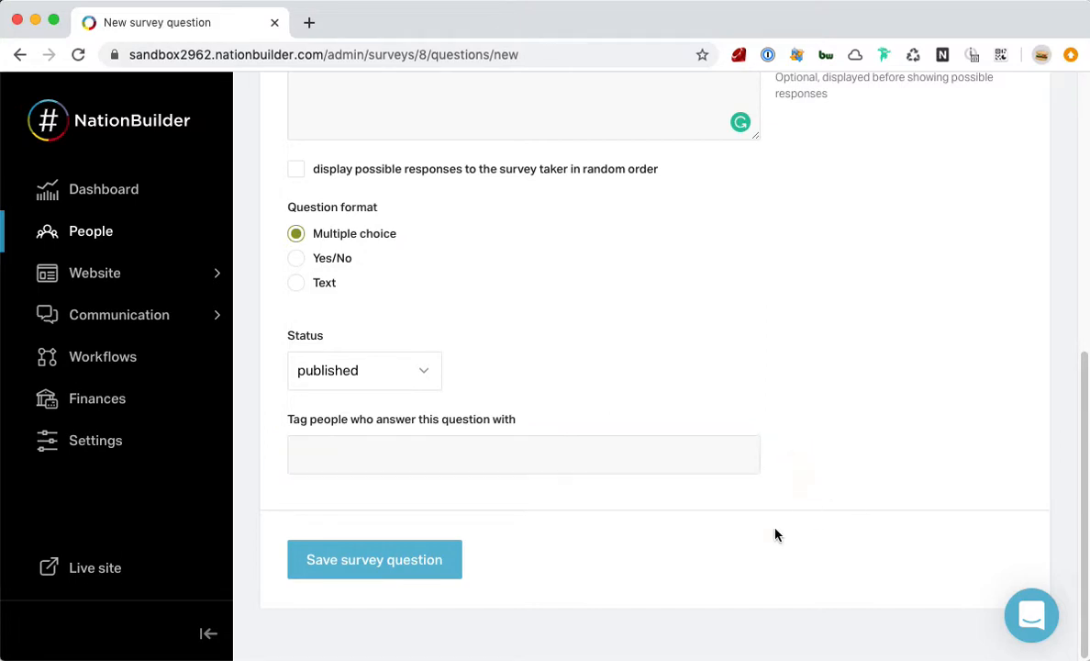
left_click(426, 559)
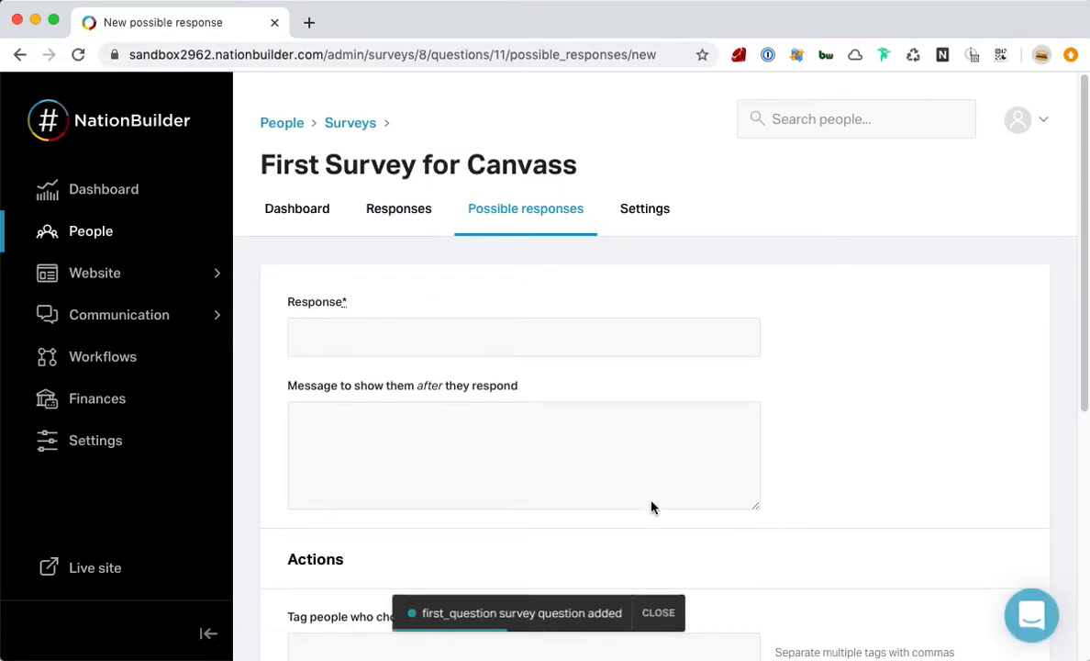
Step: Enter "Education" as a possible response to the question
scroll(572, 270, "down", 1)
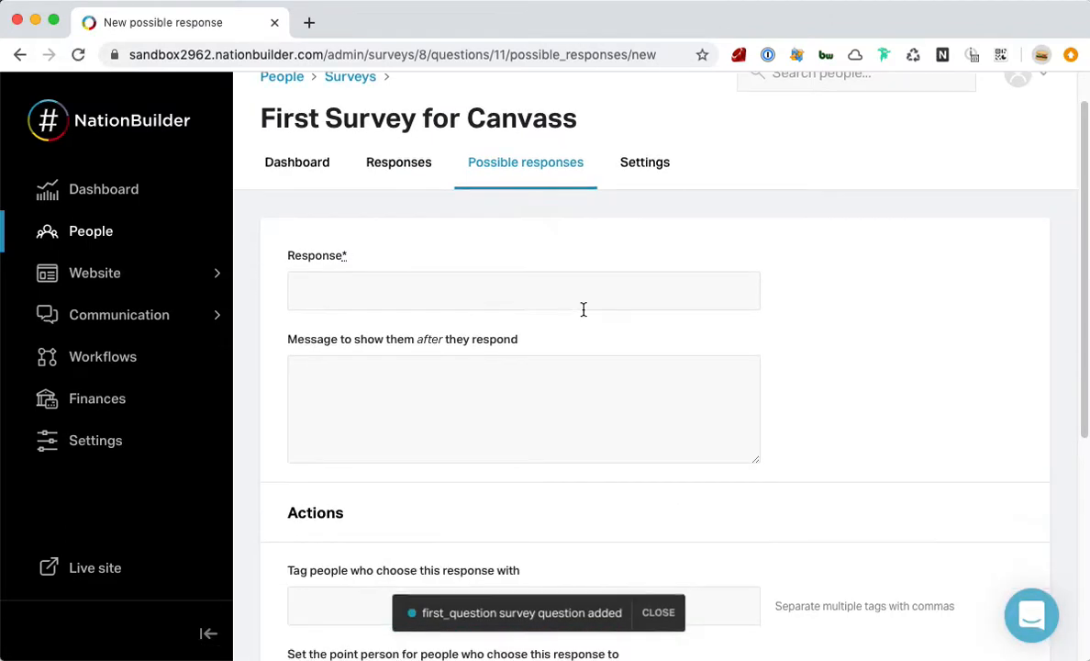
left_click(563, 300)
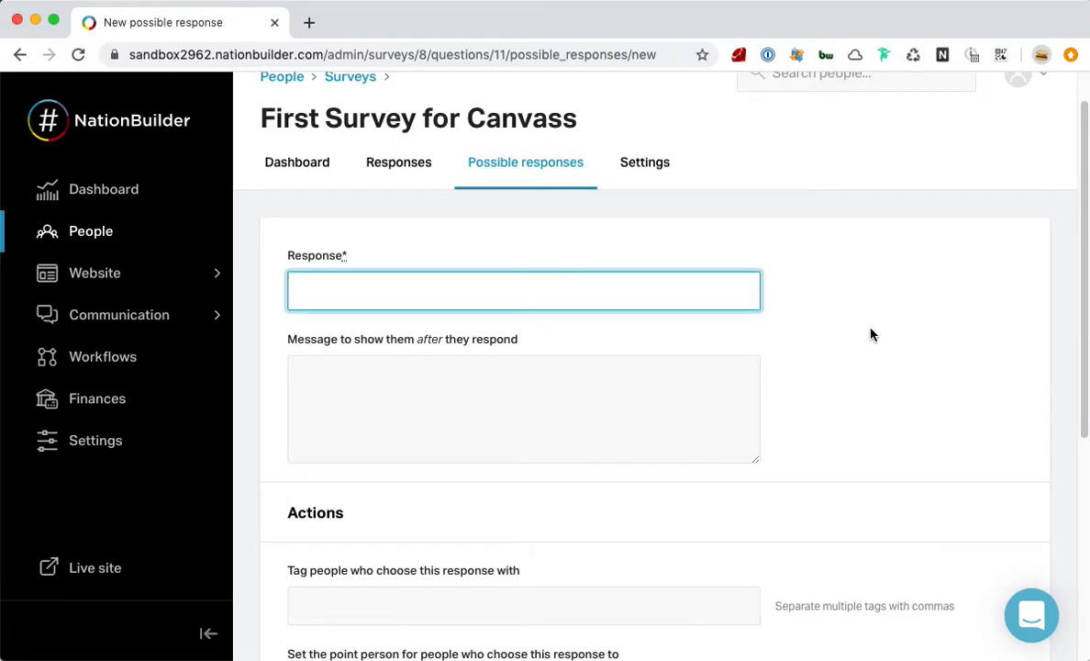
type("Education")
key("Tab")
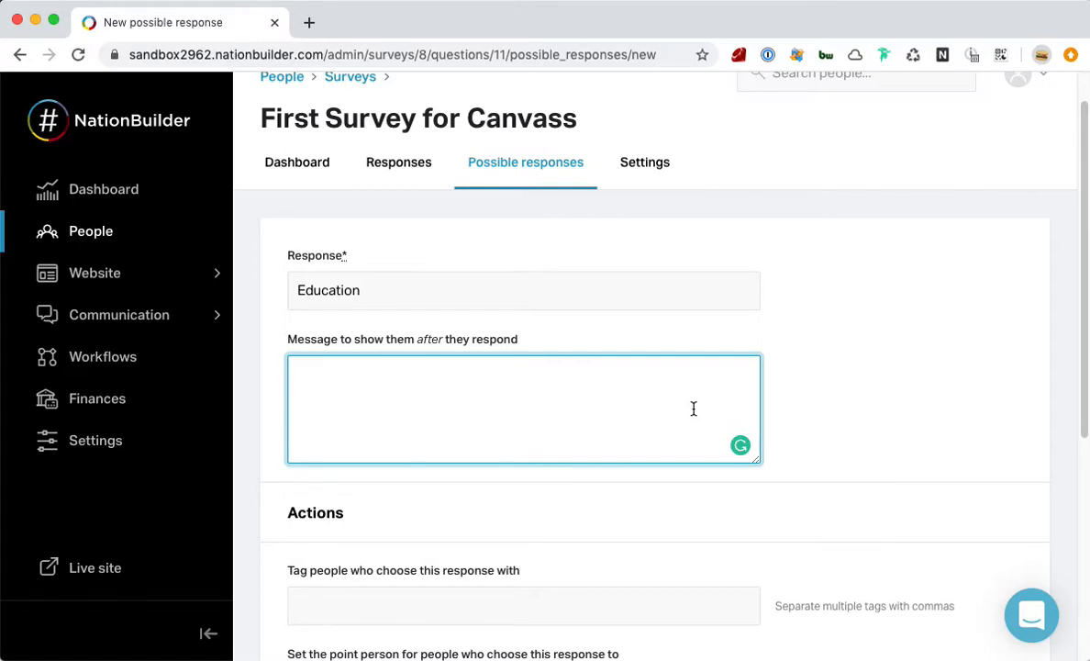
Step: Set the message shown after responding to "Education is really important to xyz candidate for these reasons...."
type("Education is really i")
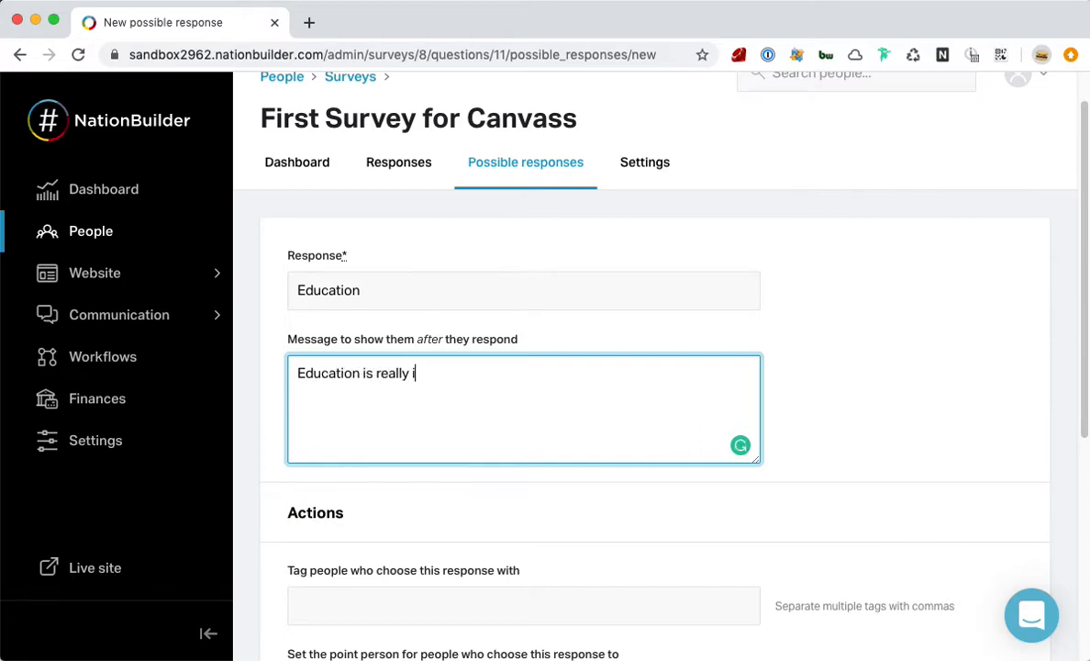
type("mportant to xyz cand")
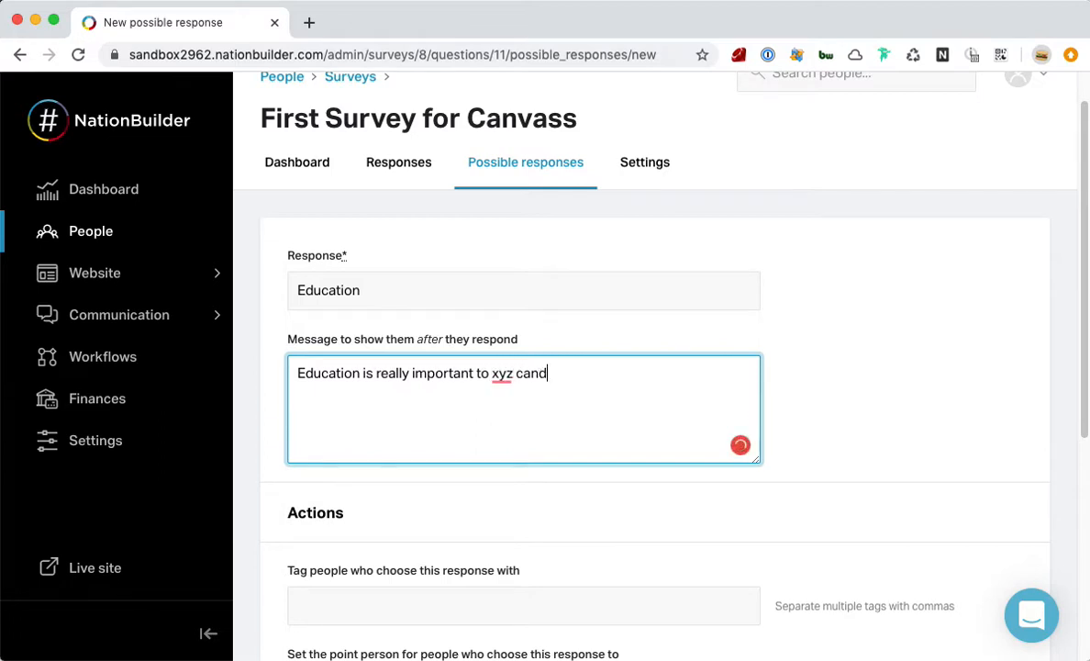
type("idate for these reasons")
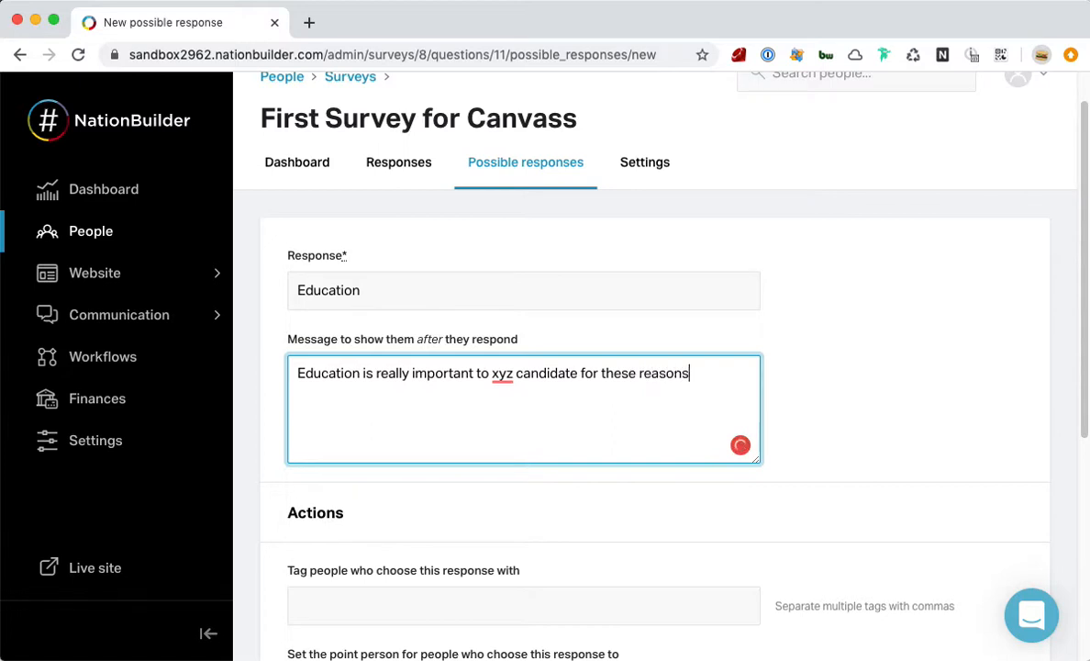
type("....")
scroll(715, 404, "down", 1)
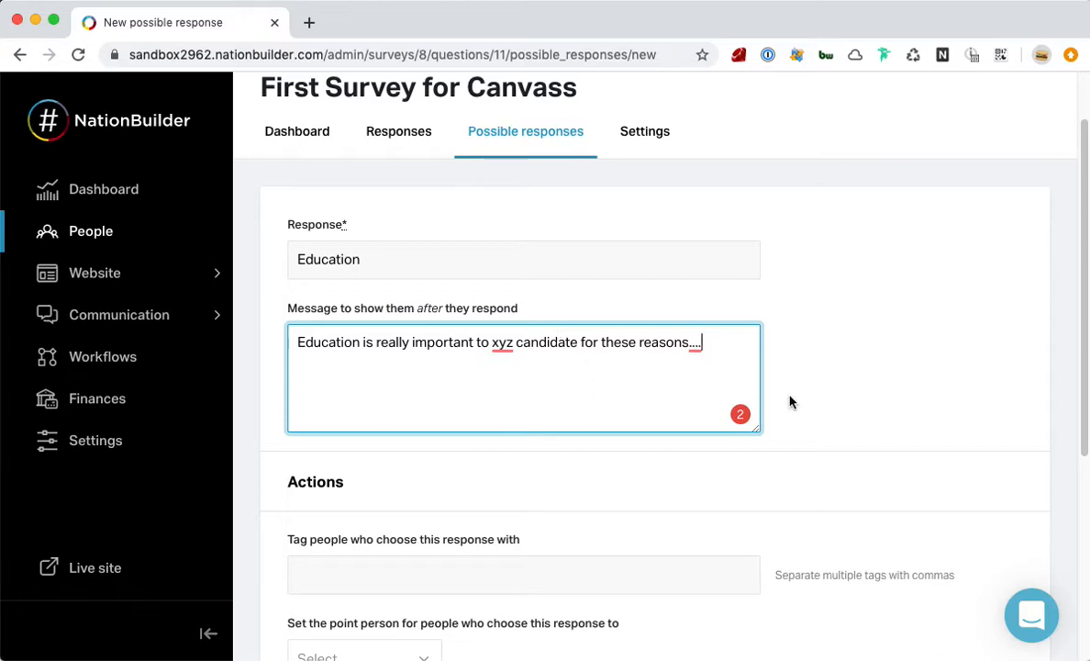
scroll(843, 390, "down", 3)
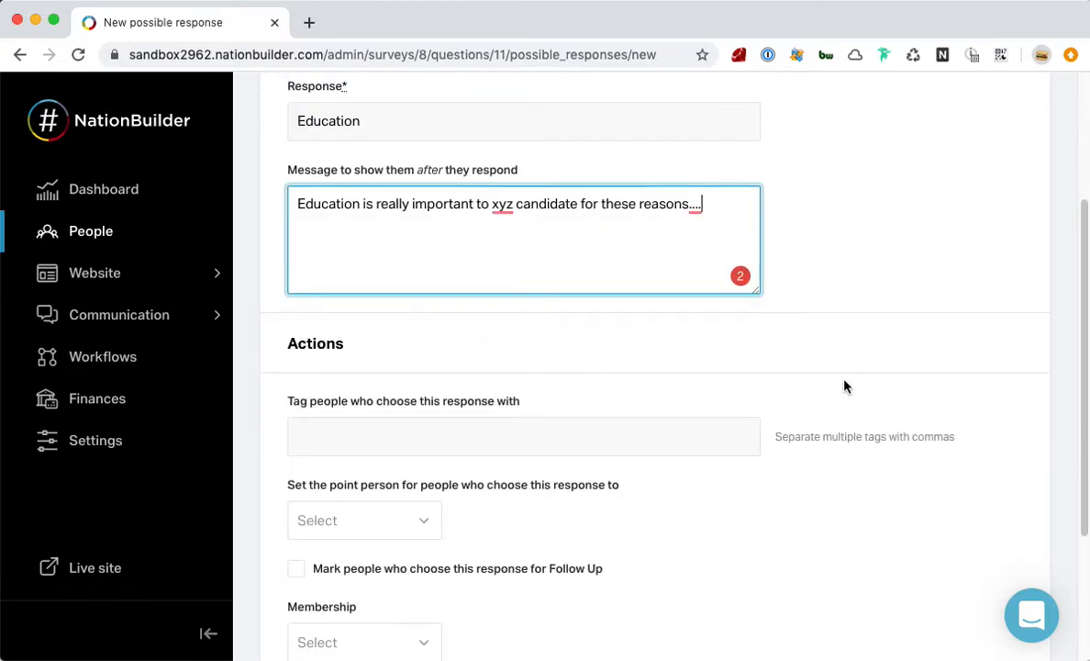
Step: Tag people who choose the Education response with "import issue - education"
scroll(845, 386, "down", 4)
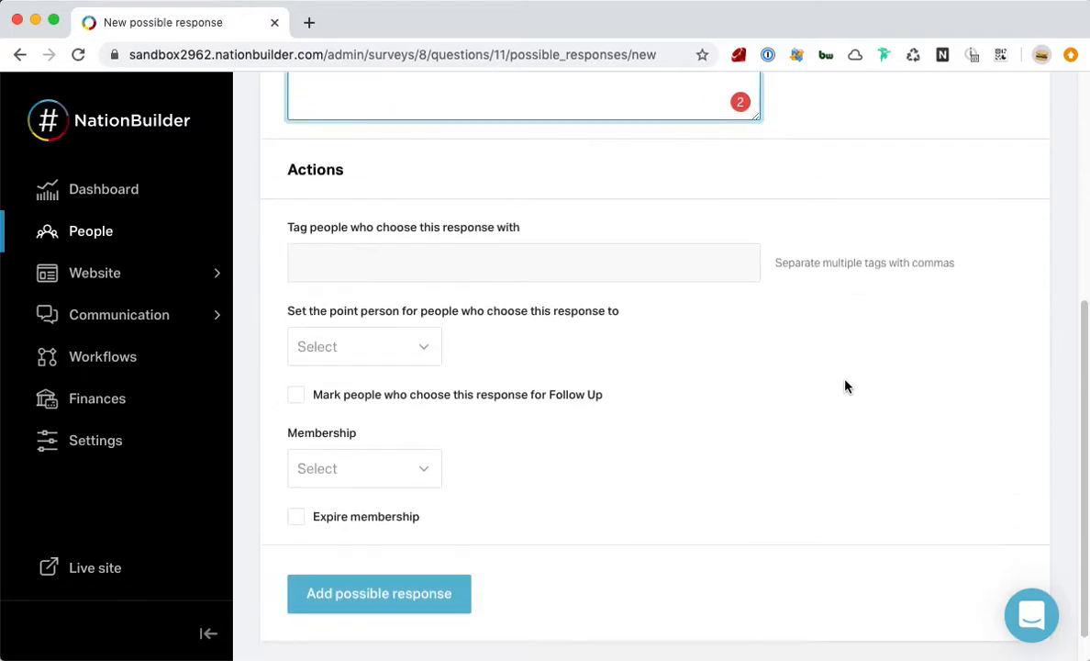
left_click(677, 274)
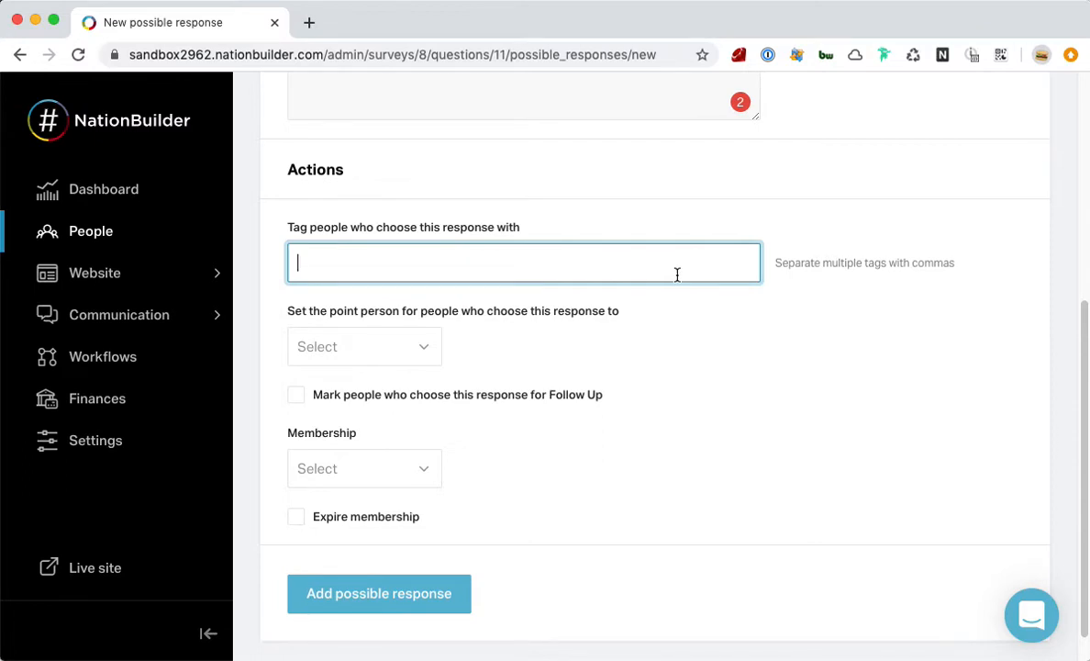
type("education")
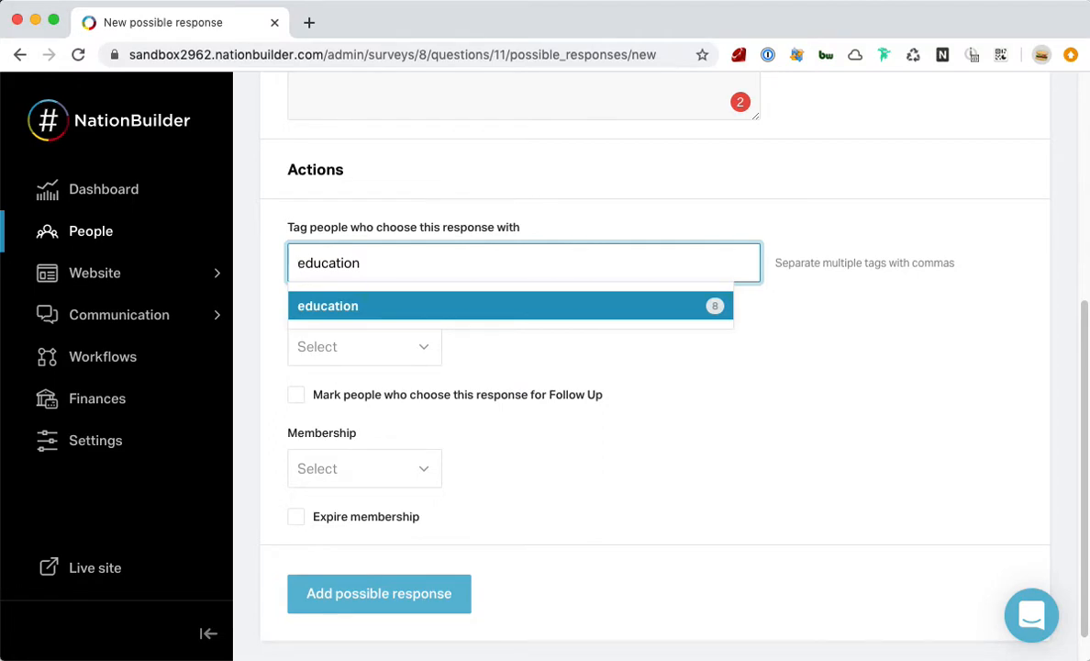
type("import issue ")
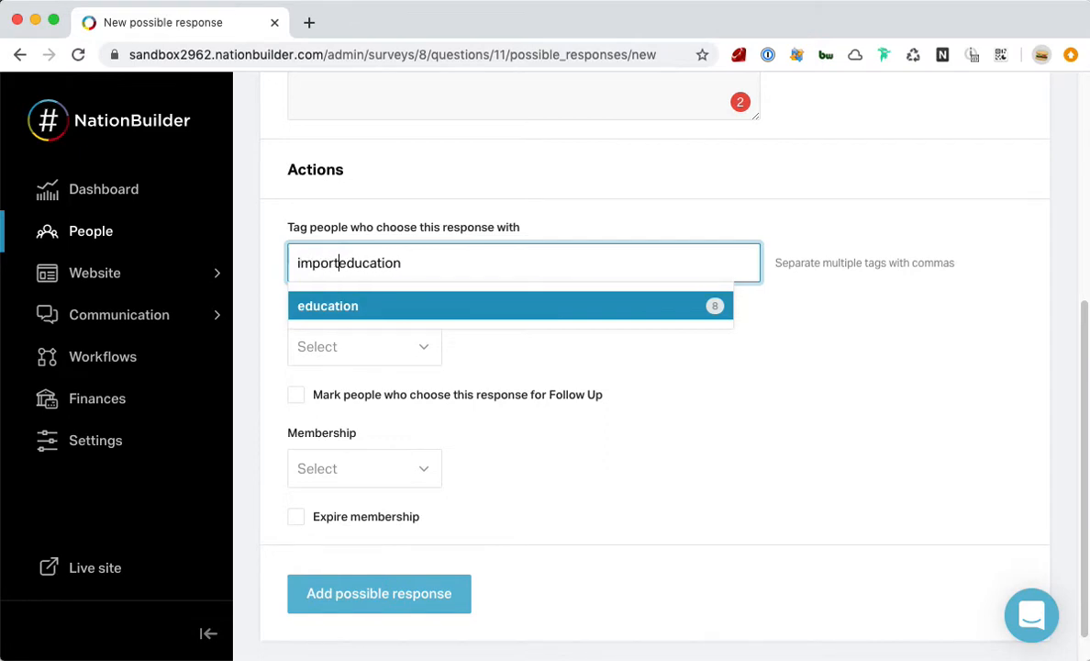
type("-")
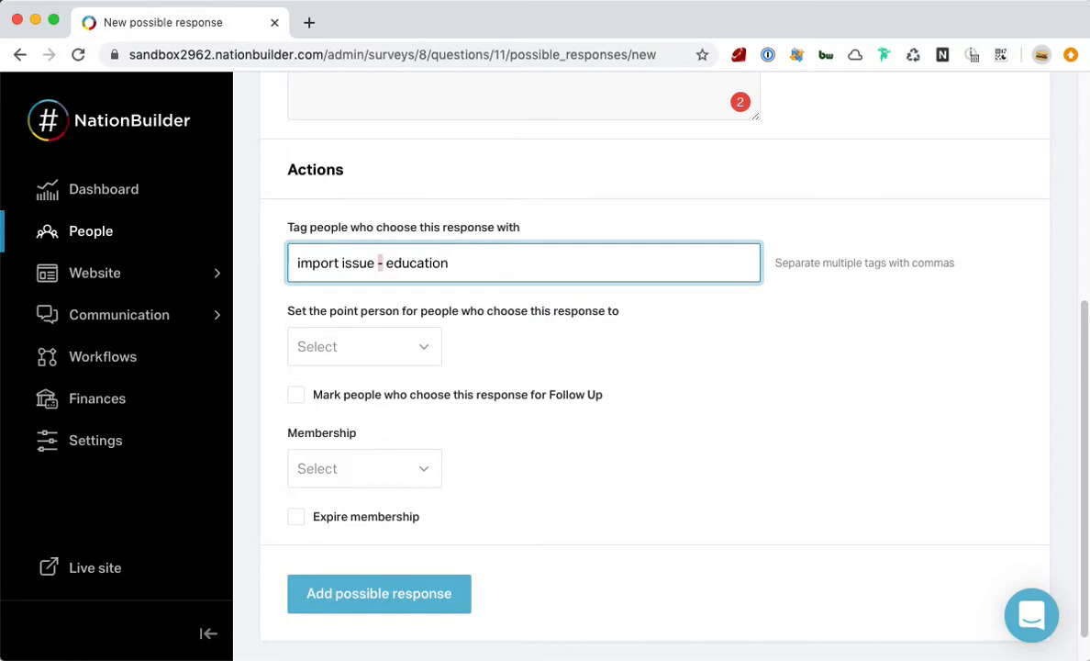
type(":")
key("BackSpace")
type("-")
left_click_drag(373, 262, 277, 271)
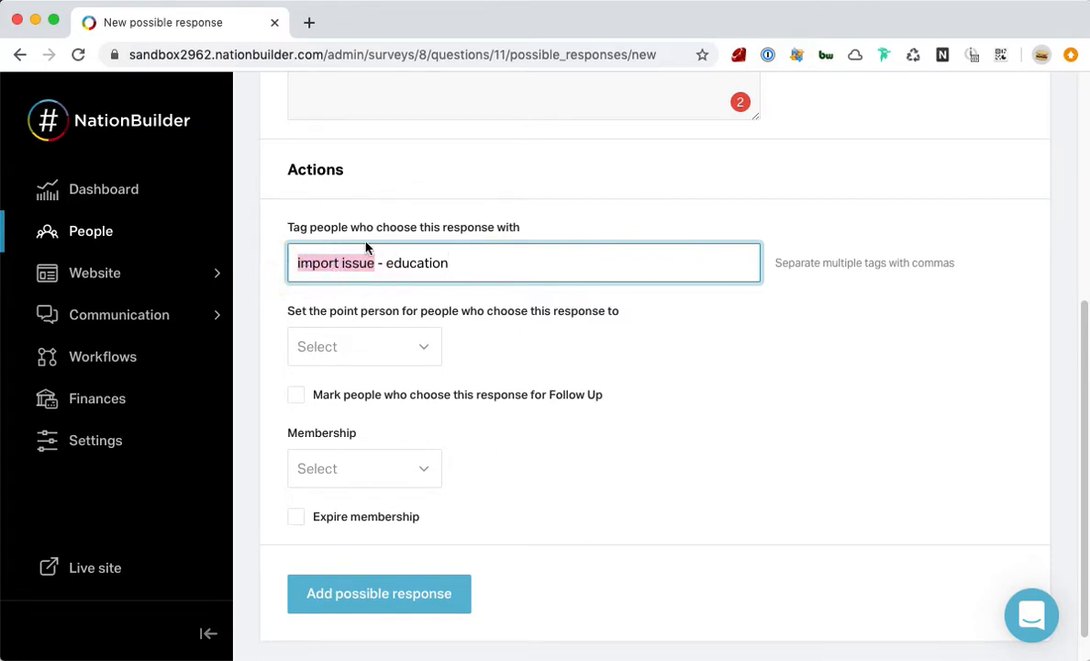
left_click(387, 260)
left_click(463, 261)
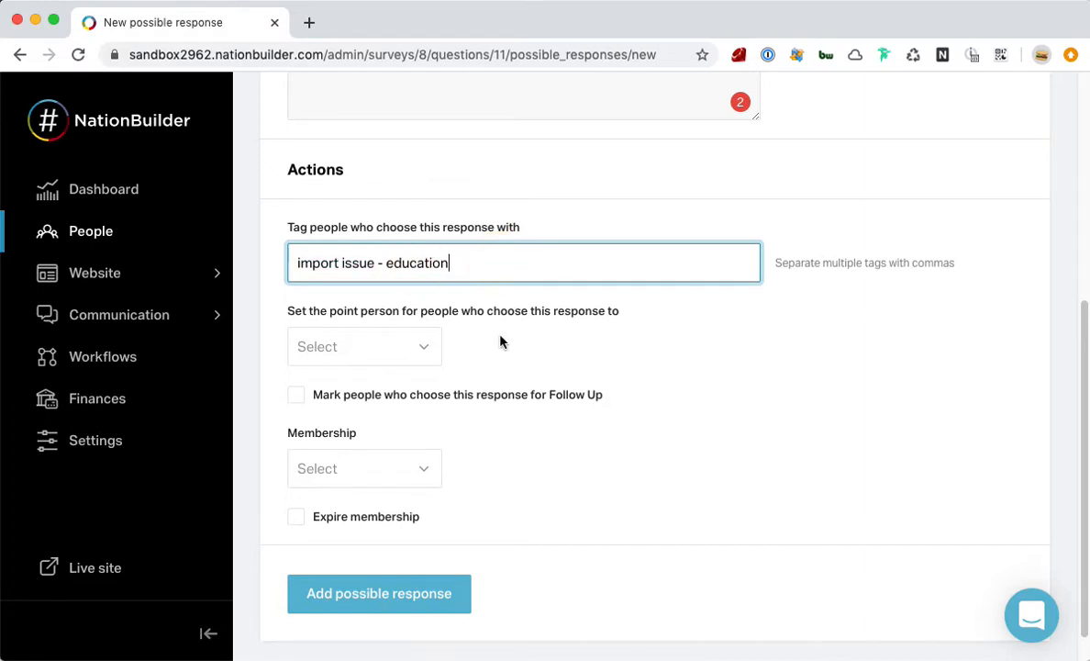
Step: Look through the point person choices without selecting one and add the Education possible response
scroll(515, 357, "down", 1)
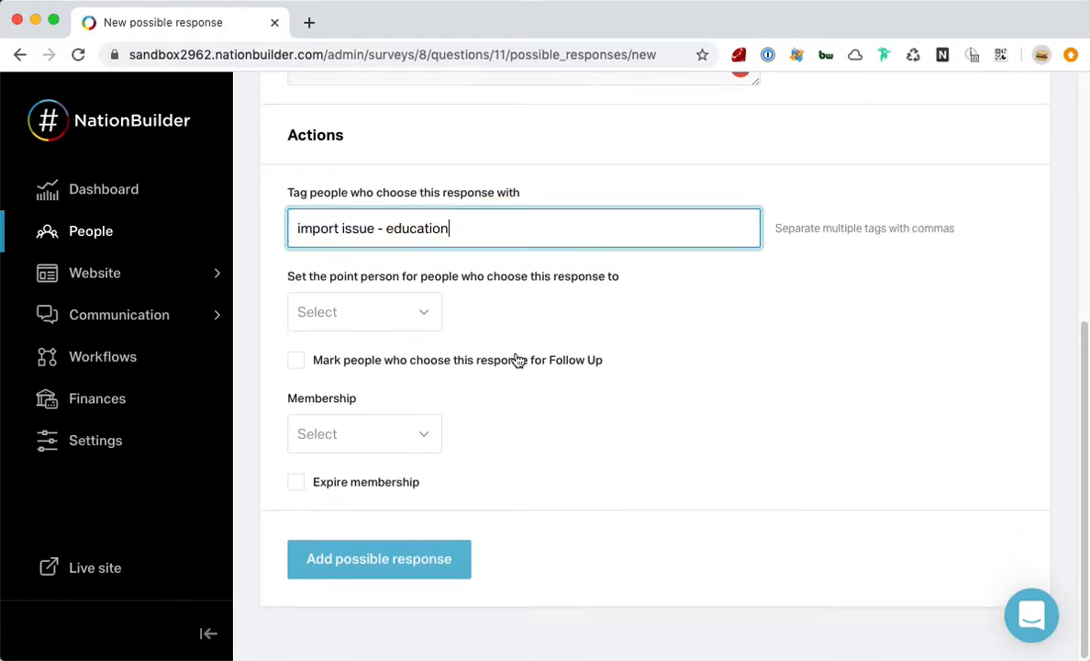
left_click(428, 305)
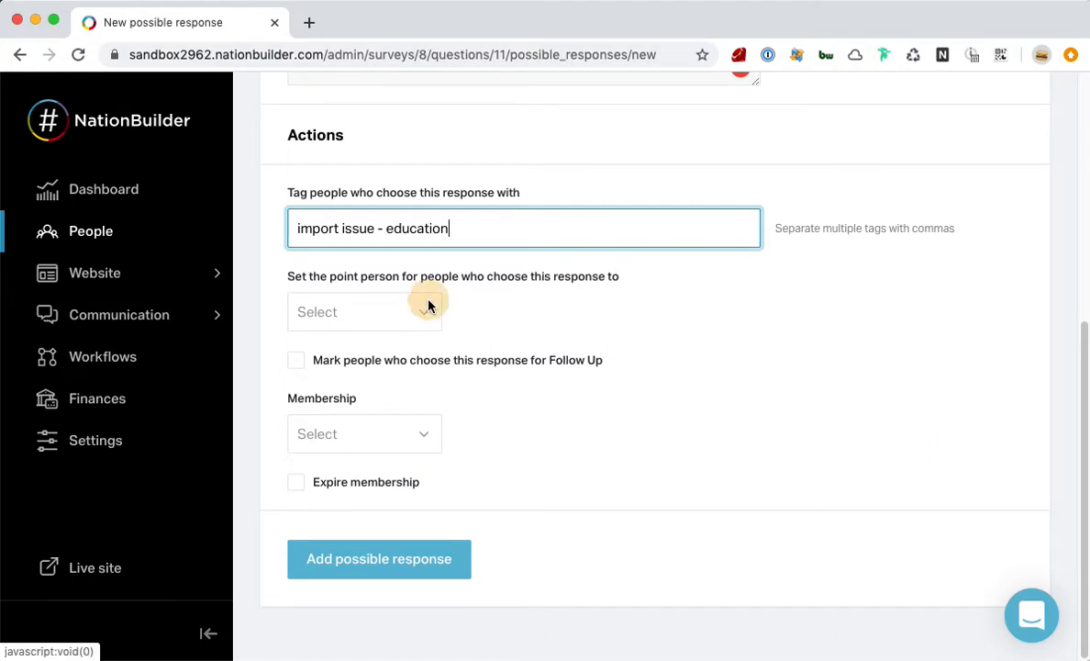
left_click_drag(479, 399, 486, 537)
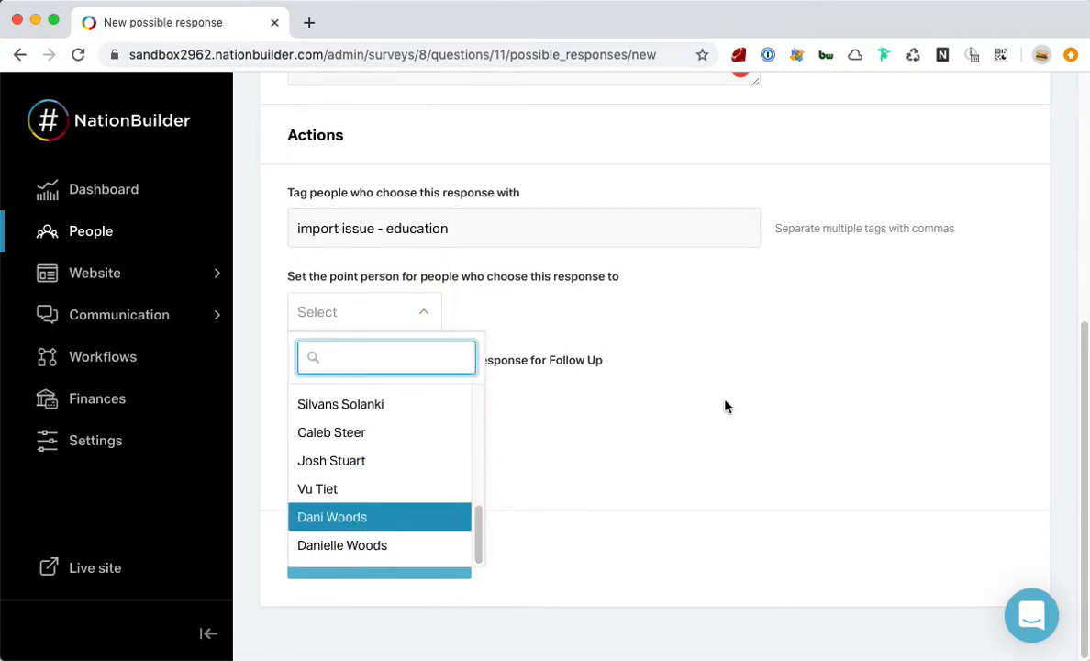
left_click(380, 314)
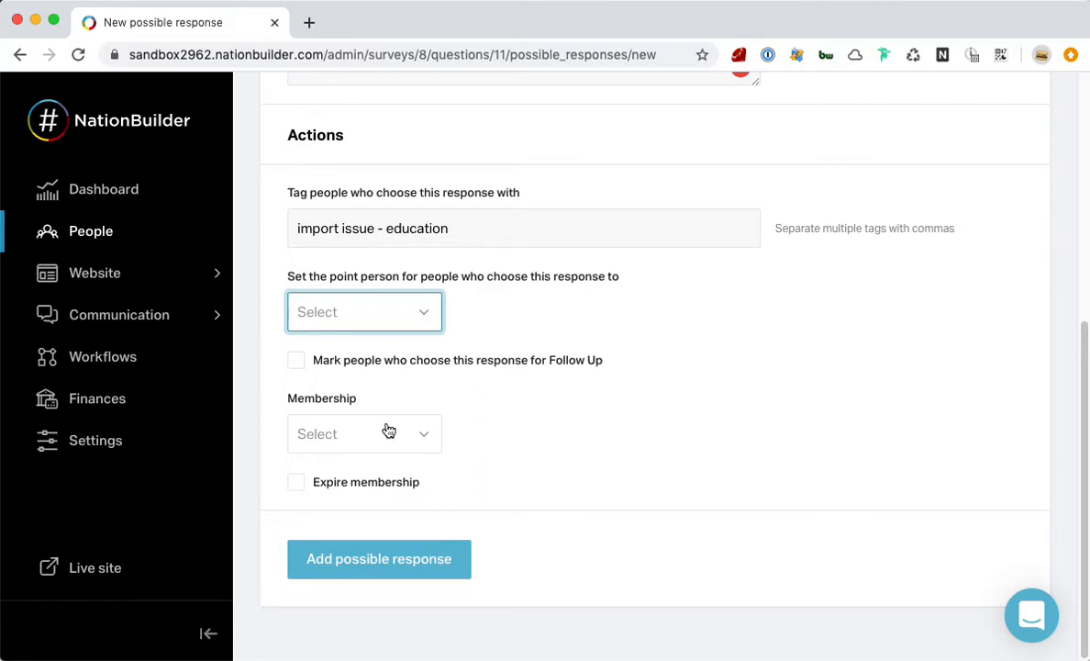
left_click(447, 564)
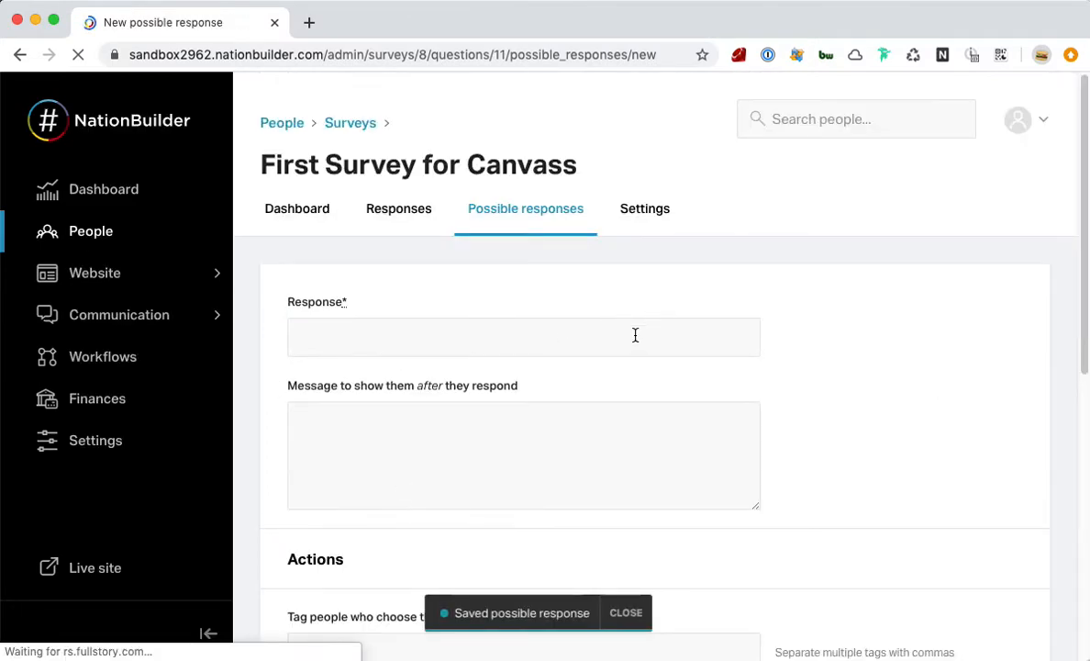
Step: Enter "defence" as another possible response with the follow-up message "This is our stance on defence policy"
scroll(620, 338, "down", 1)
left_click(594, 308)
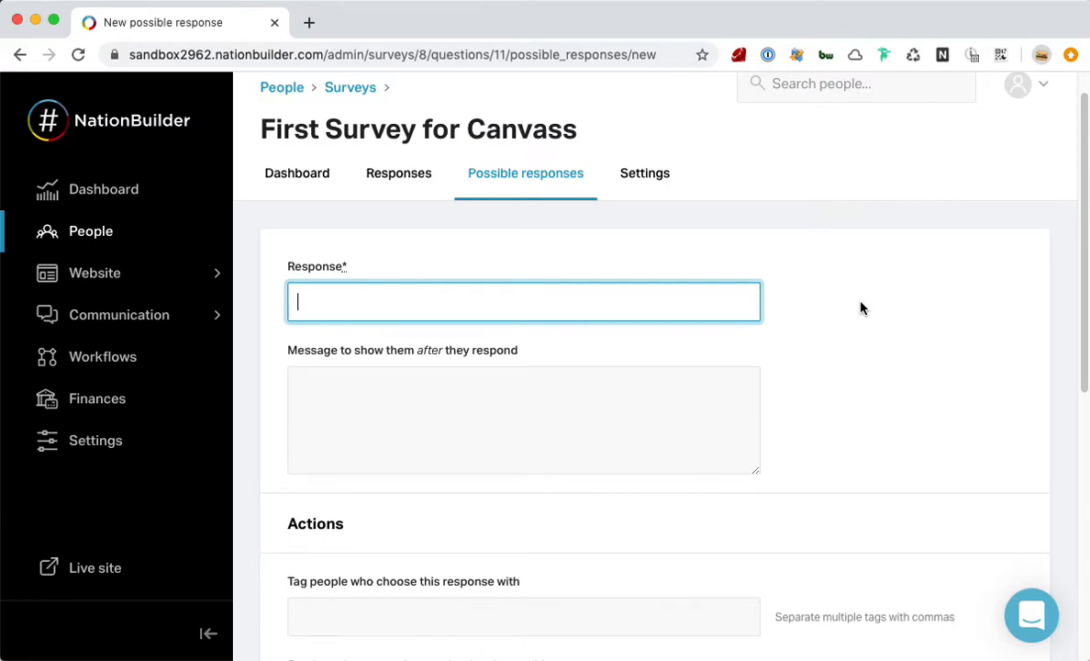
type("defence")
key("Tab")
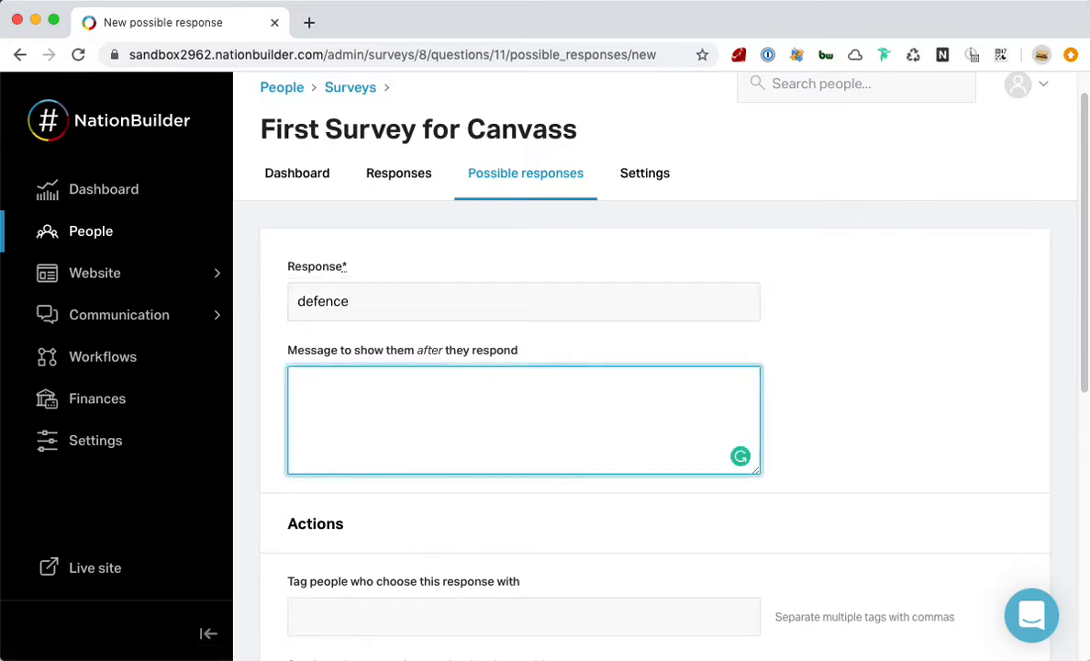
type("Th")
key("BackSpace")
key("BackSpace")
type("This is our stance on ")
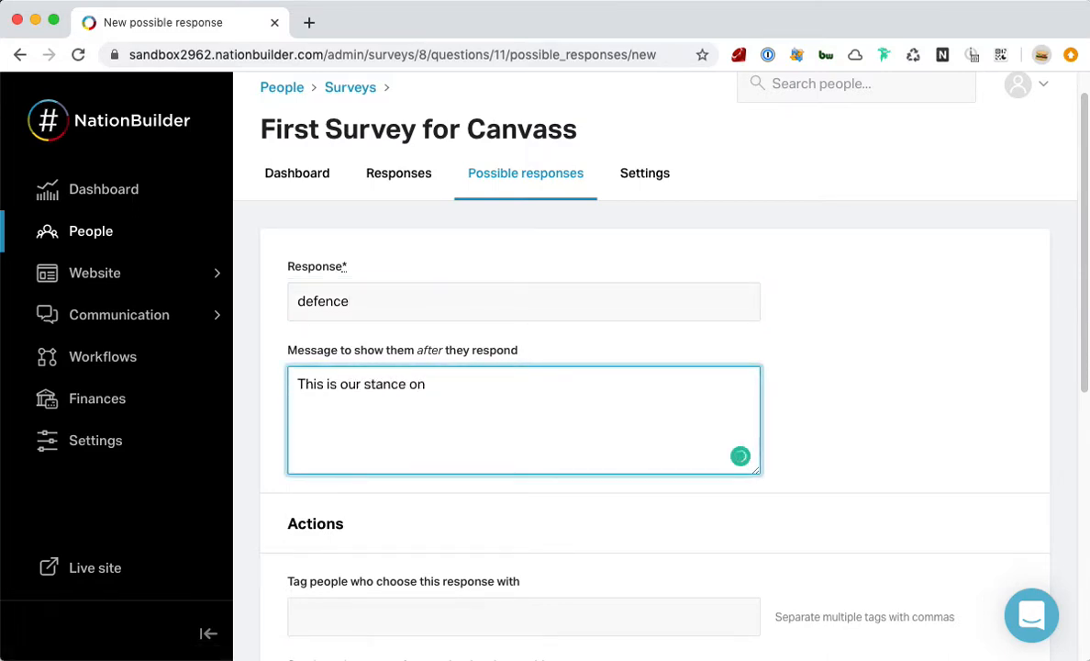
type("defence policy")
Step: Tag people who choose this response with the existing defence tag and add the possible response
scroll(895, 329, "down", 5)
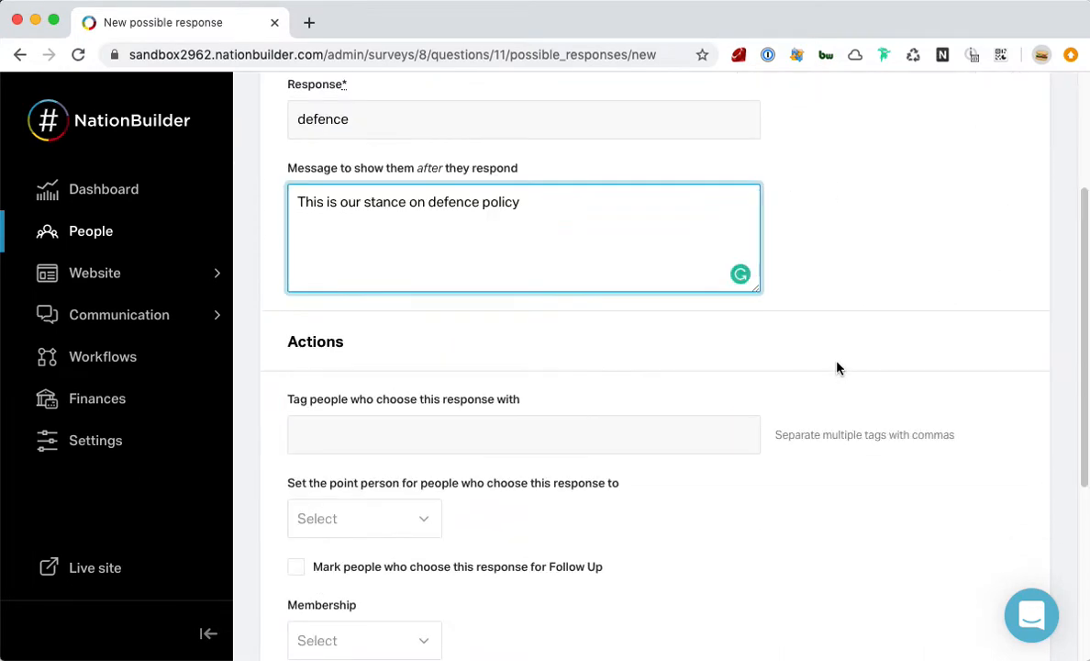
left_click(649, 386)
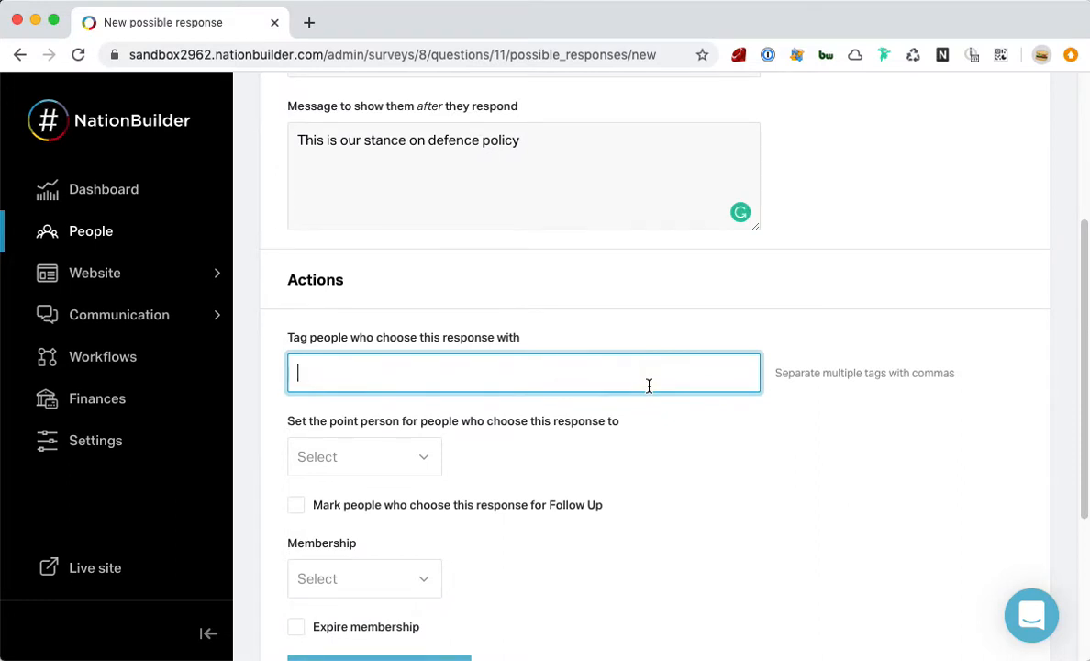
type("def")
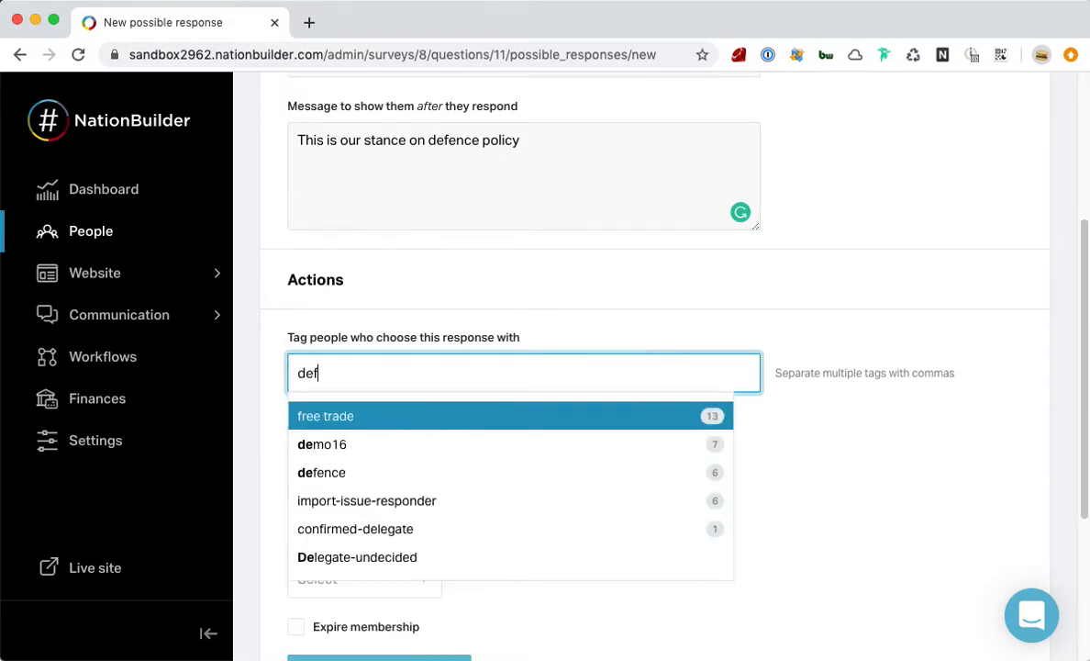
type("ence")
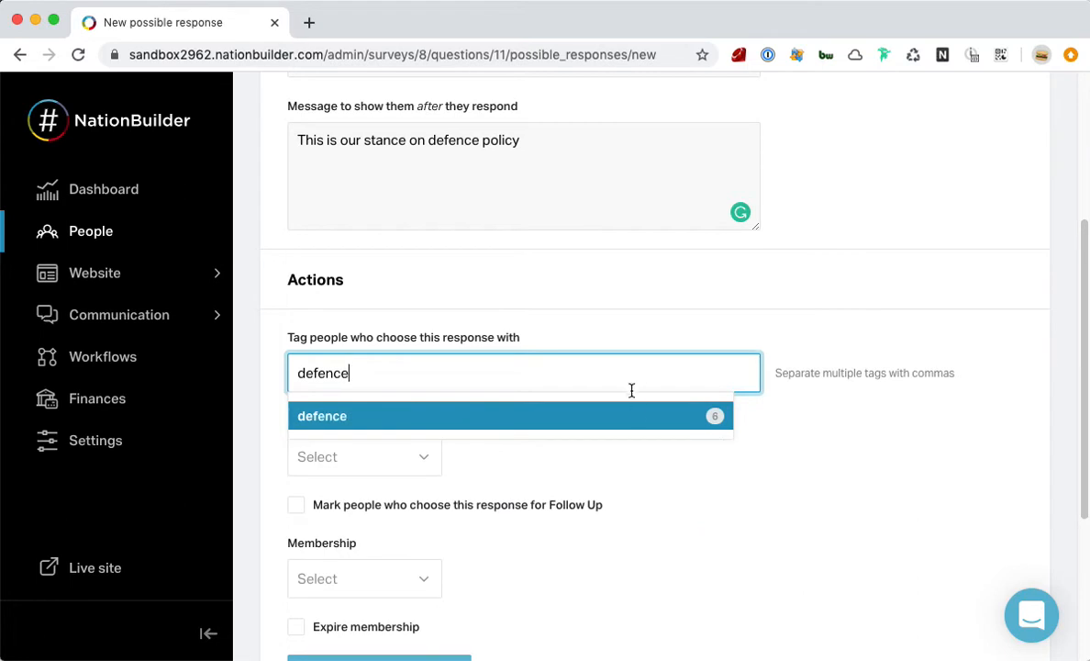
left_click(632, 420)
scroll(803, 501, "down", 2)
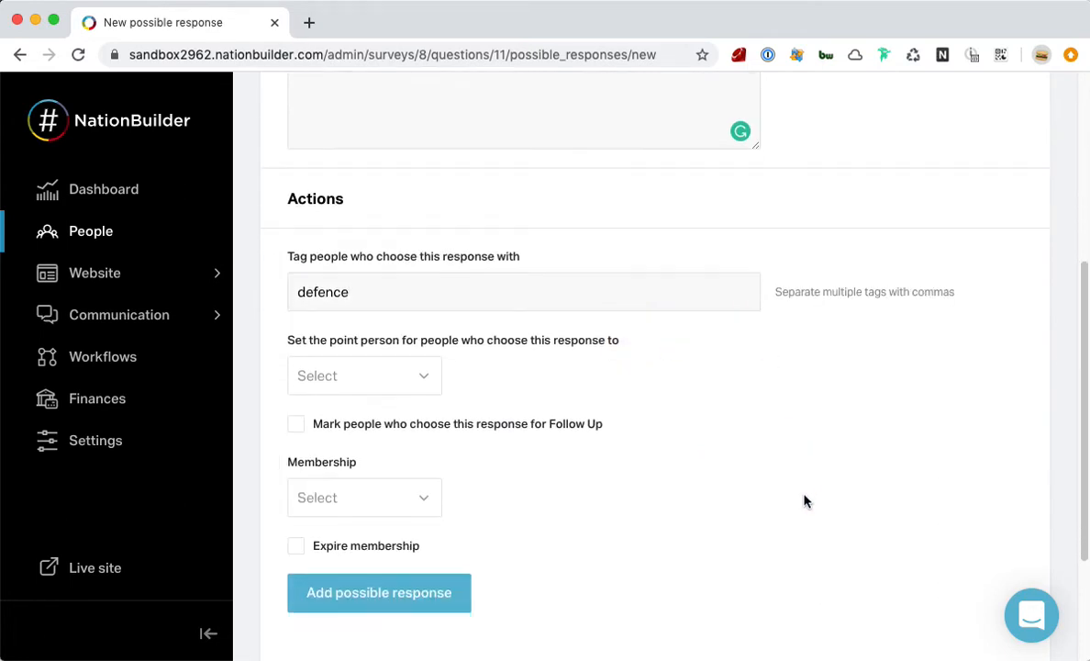
scroll(803, 501, "down", 2)
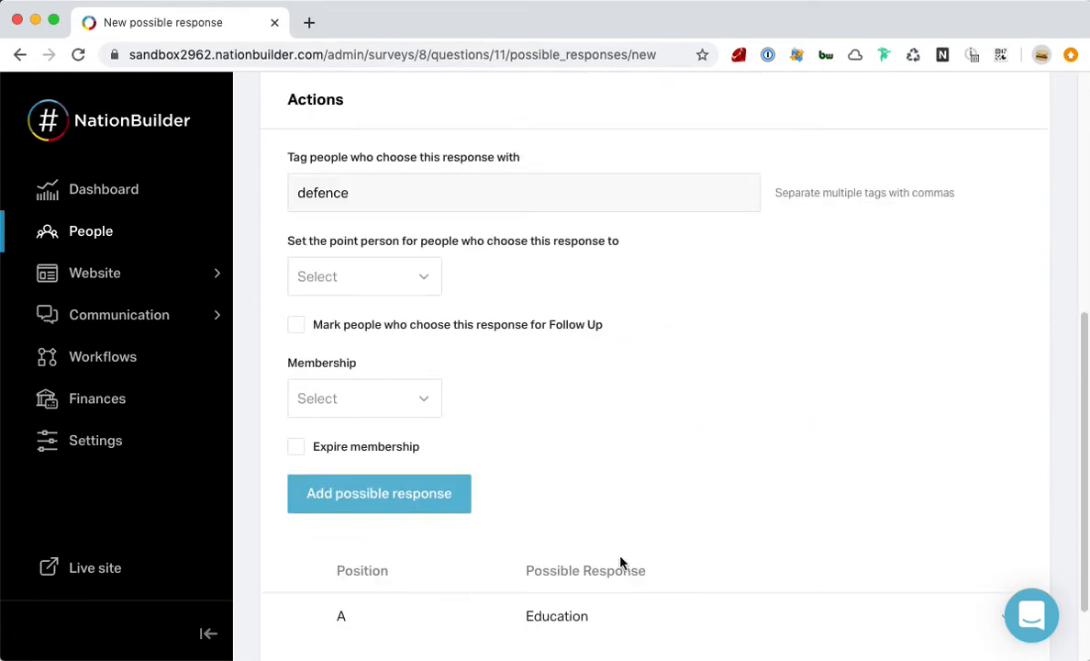
left_click(342, 487)
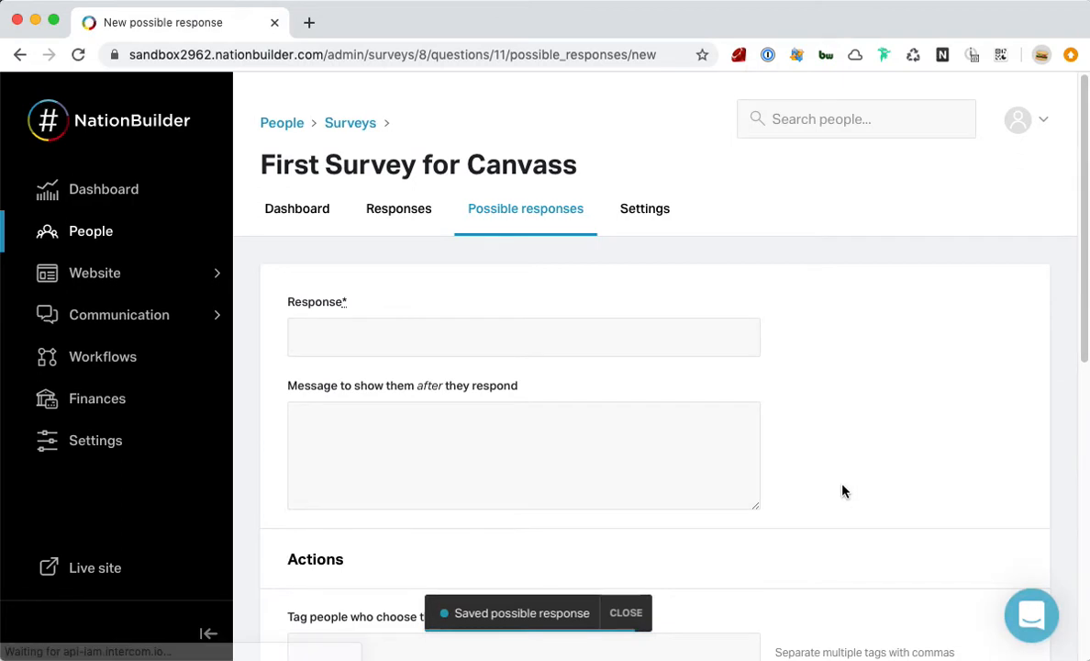
Step: Try moving the defence response above Education and return Education to the first position
scroll(843, 491, "down", 10)
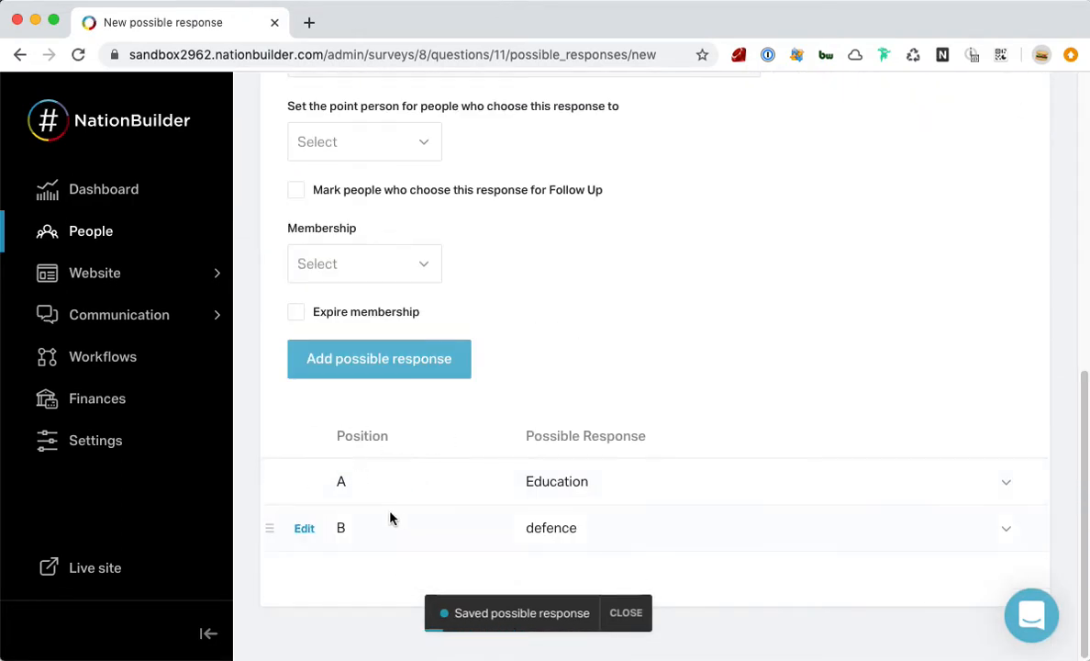
left_click_drag(272, 528, 255, 474)
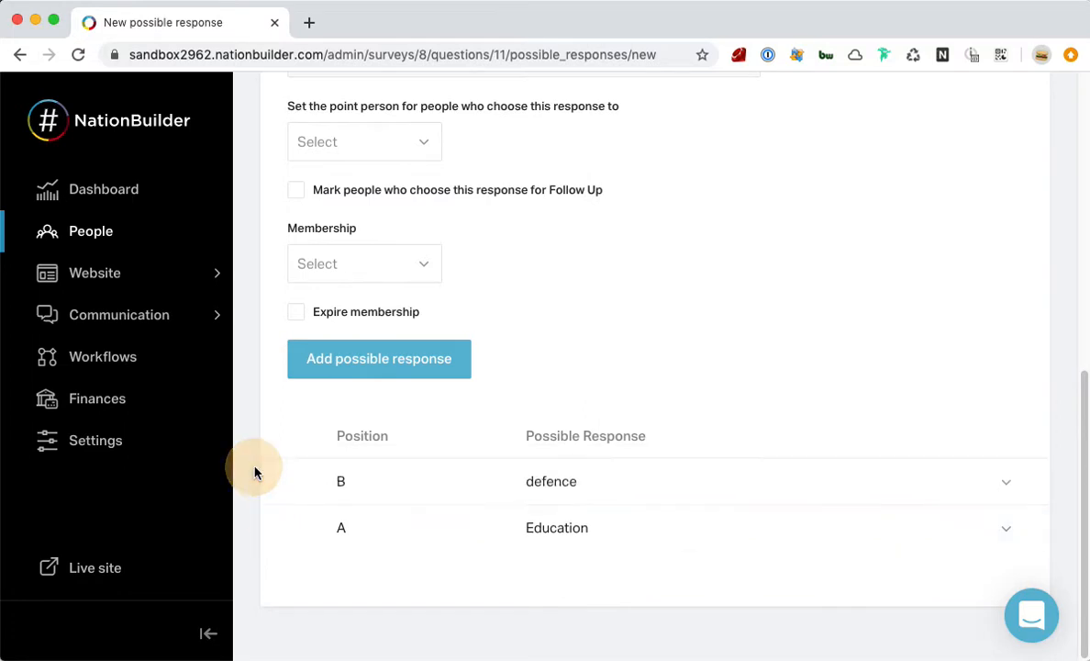
left_click_drag(272, 527, 273, 478)
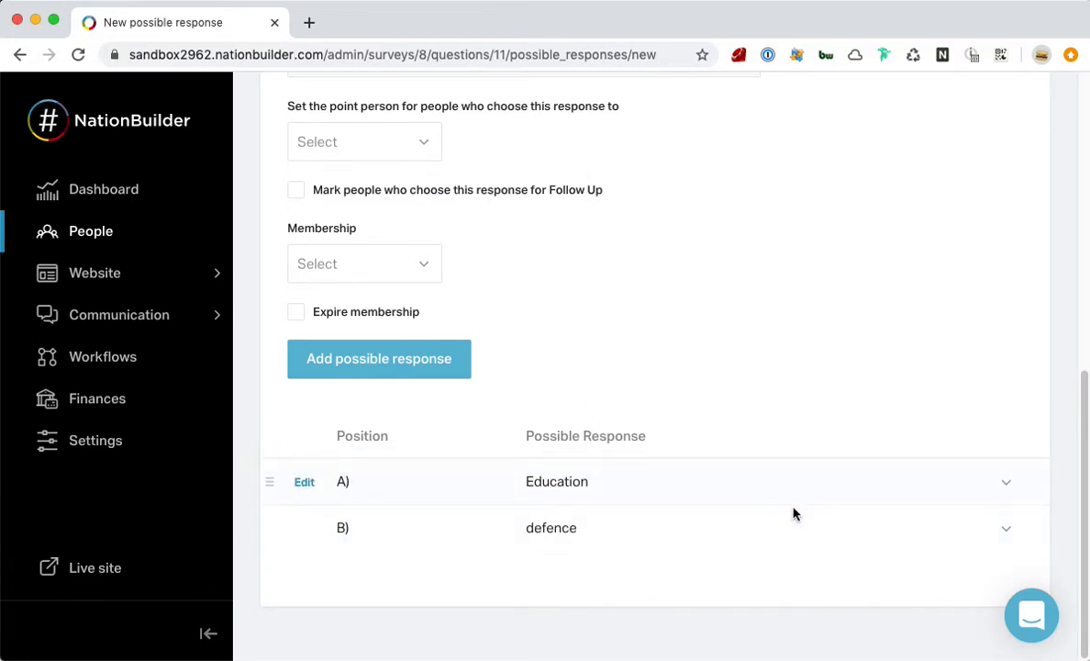
Step: Check the options available for the Education response and view the question's answer dashboard
left_click(1003, 484)
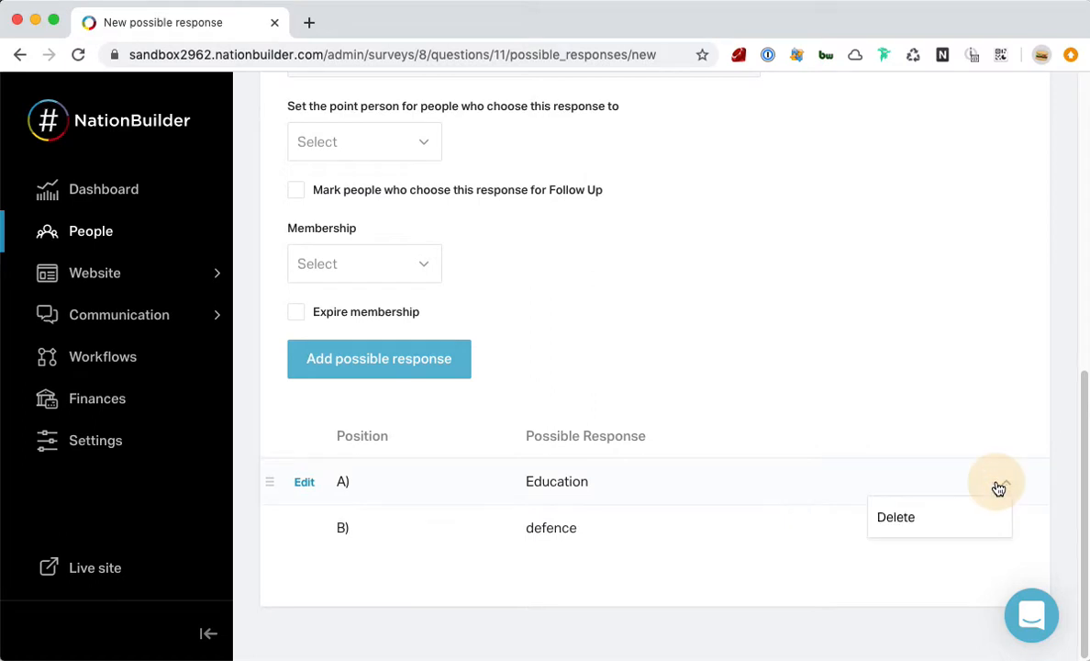
left_click(953, 375)
left_click(452, 362)
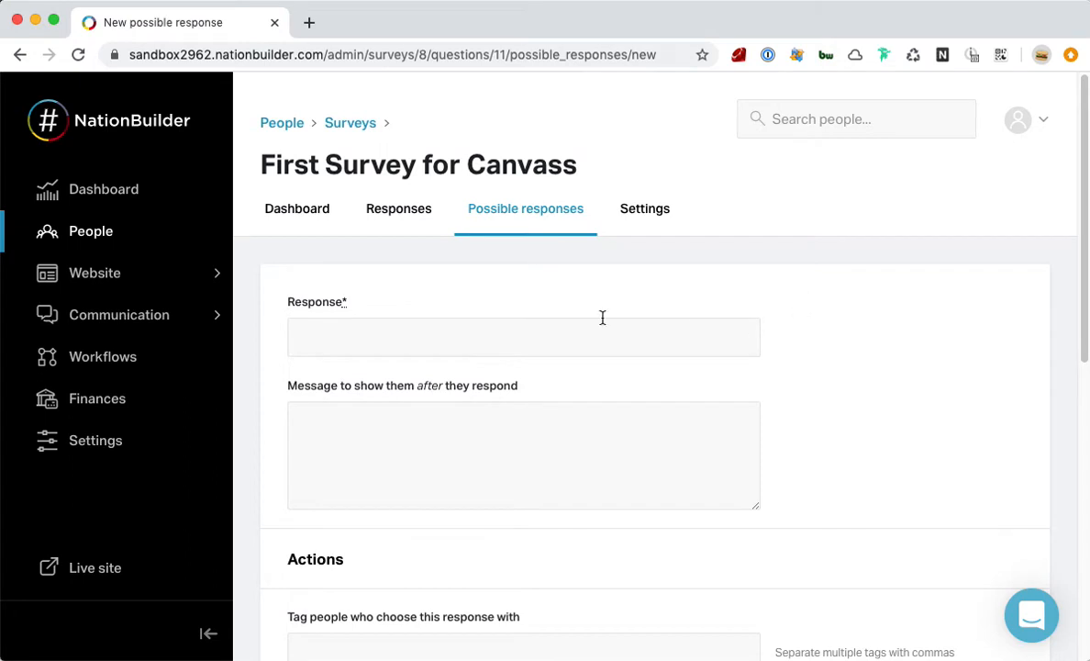
left_click(310, 230)
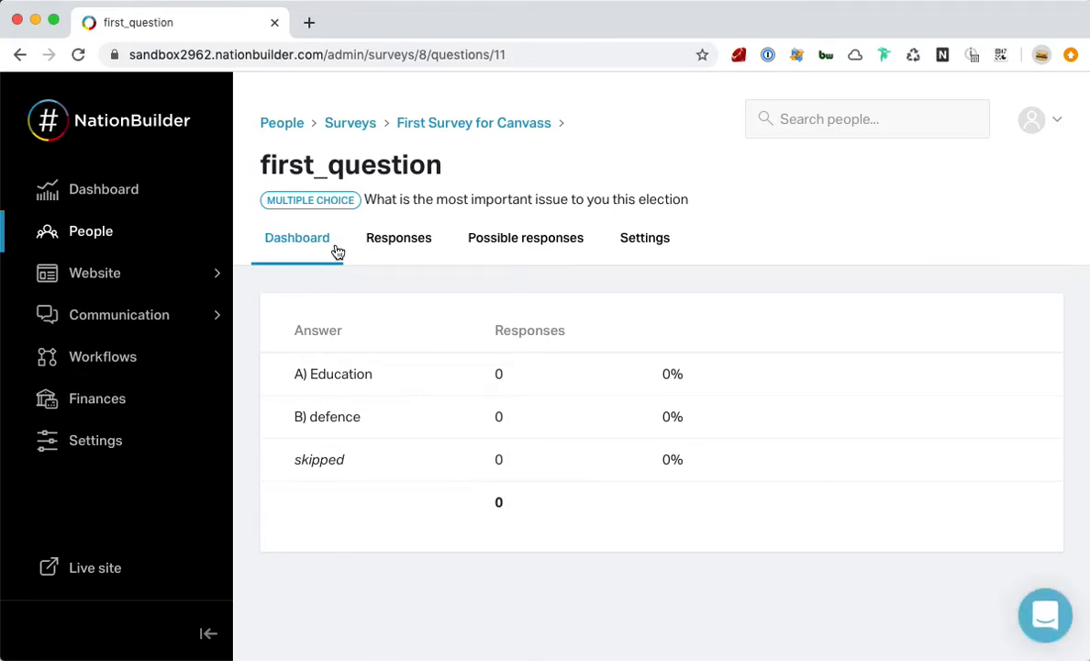
Step: Start a new question in First Survey for Canvass with the slug "second_question"
left_click(493, 132)
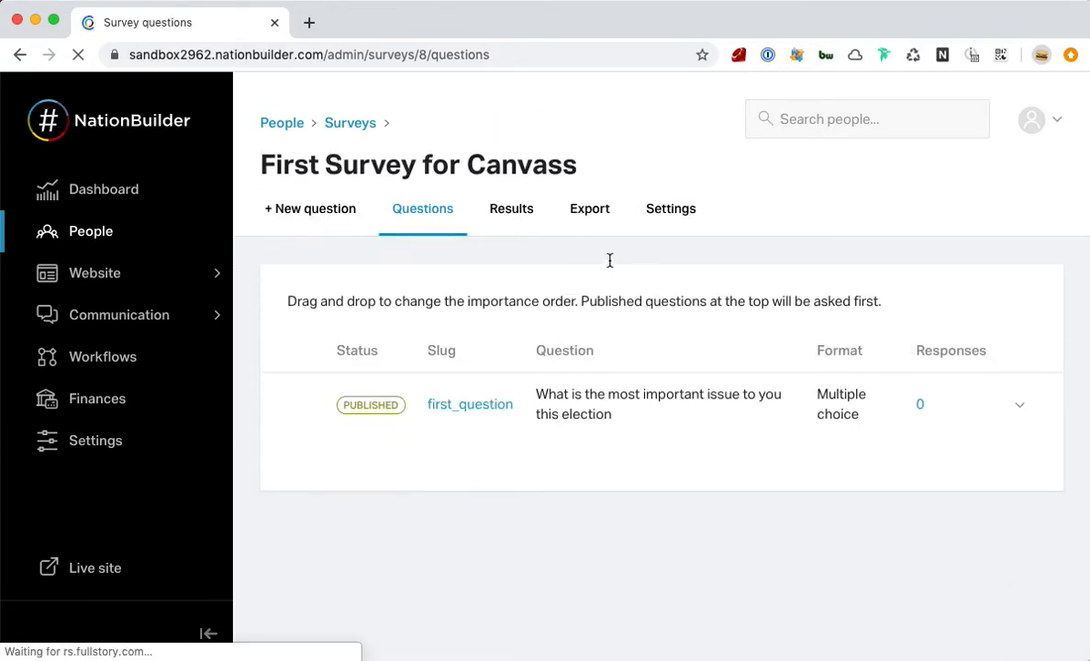
left_click(325, 219)
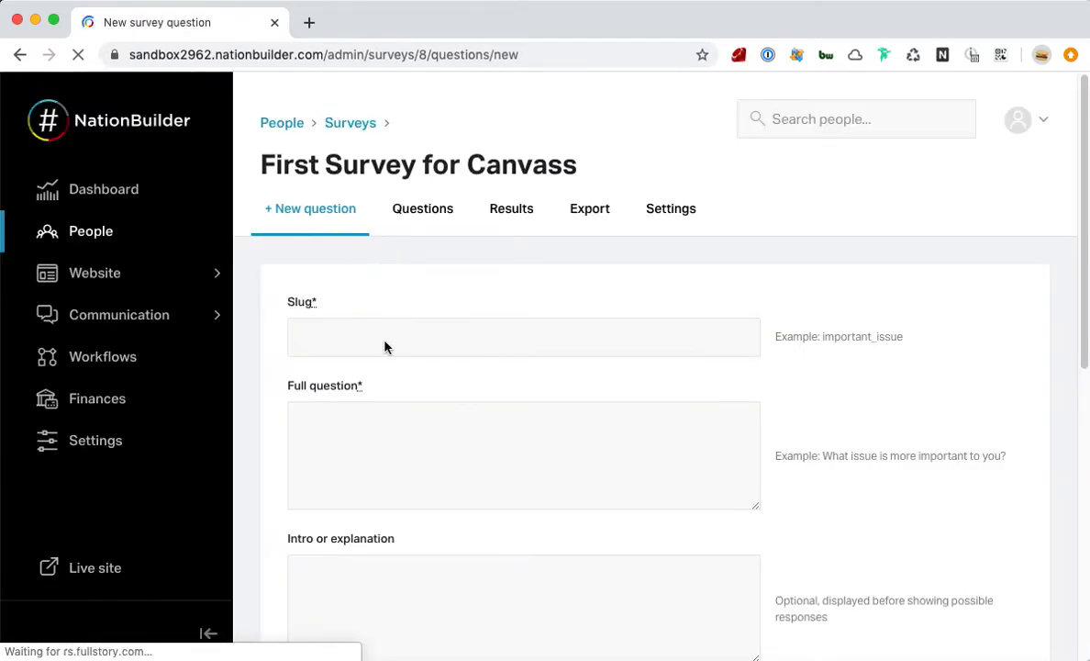
left_click(386, 341)
type("s")
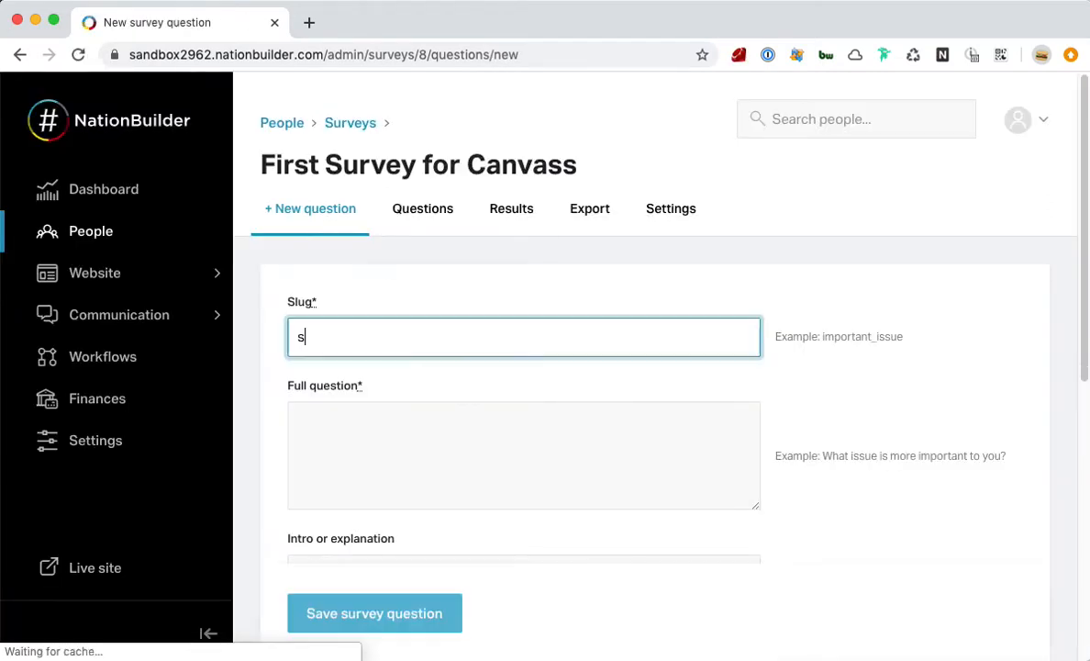
type("econd_question")
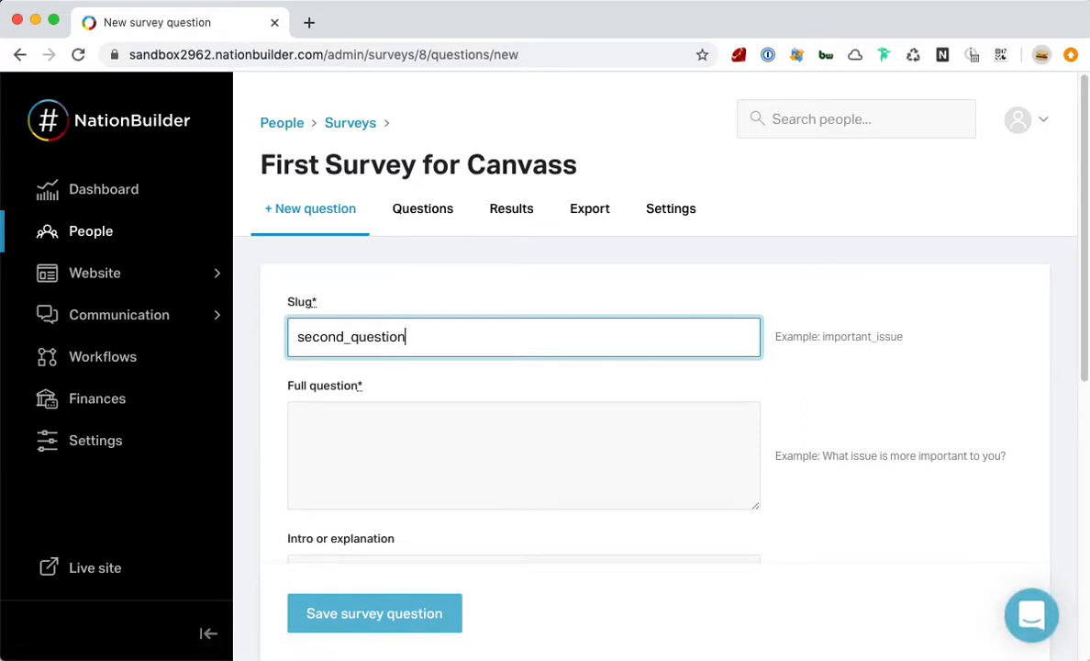
Step: Set the full question to "Why is this so important to you"
key("Tab")
scroll(415, 382, "down", 1)
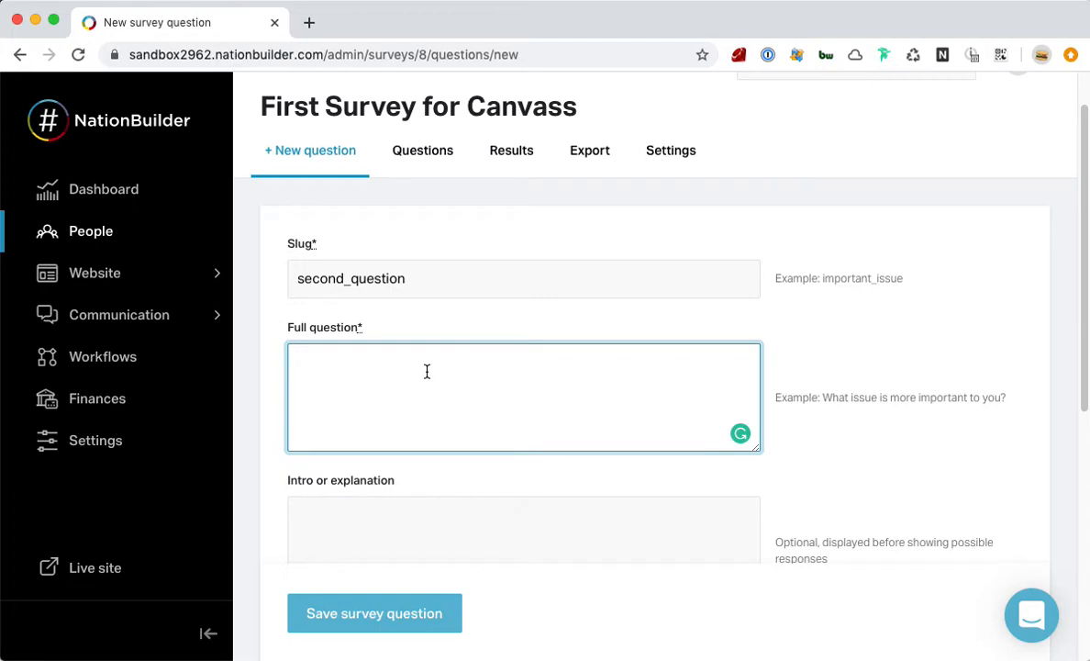
type("Why is this so imprtant to ")
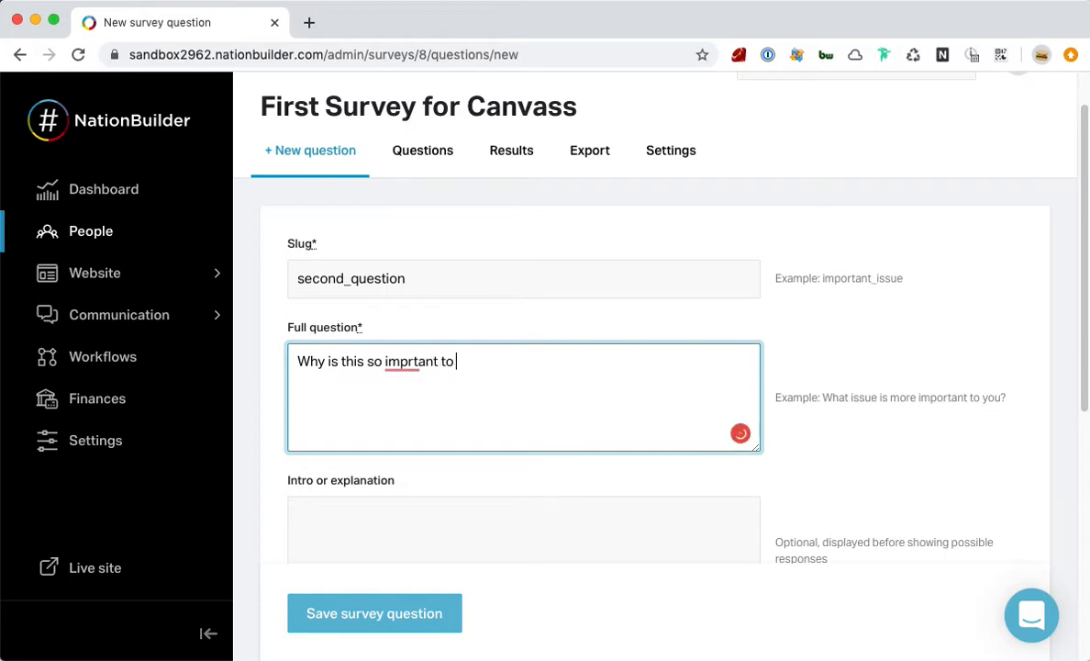
type("you")
left_click(411, 363)
type("o")
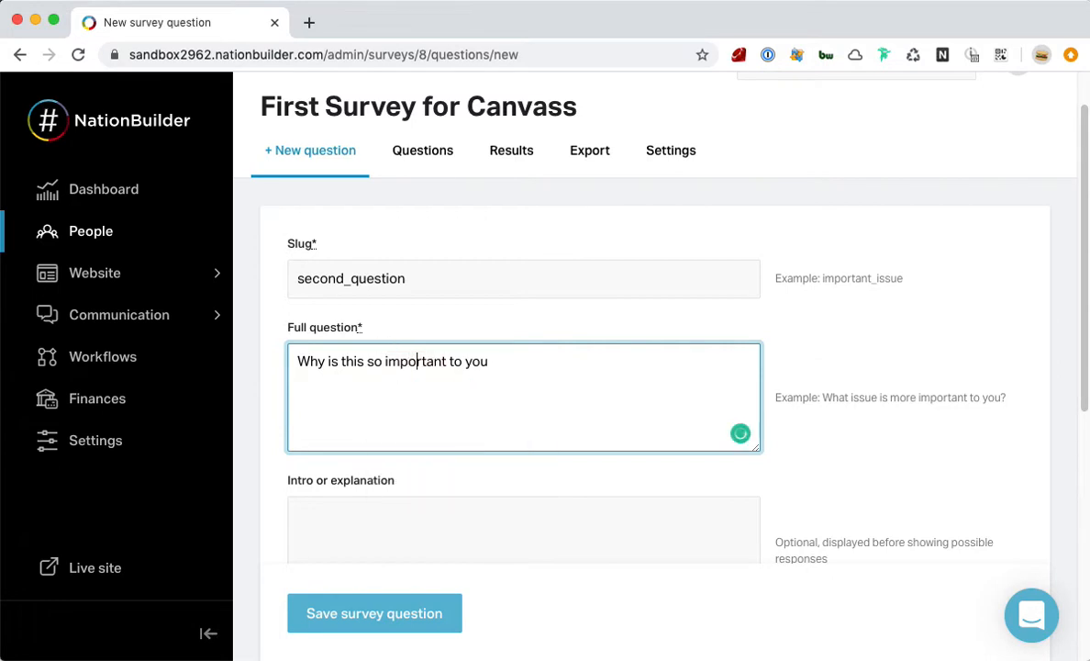
Step: Set the format of the follow-up question to Text and save the survey question
left_click(582, 498)
scroll(582, 498, "down", 8)
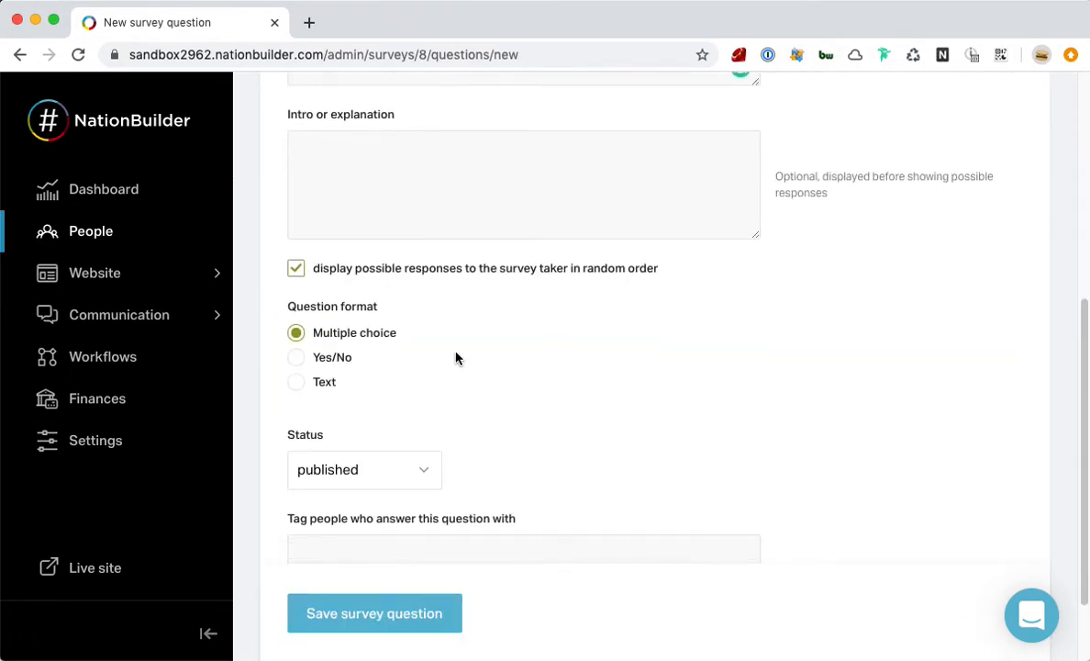
left_click(333, 385)
scroll(511, 387, "down", 2)
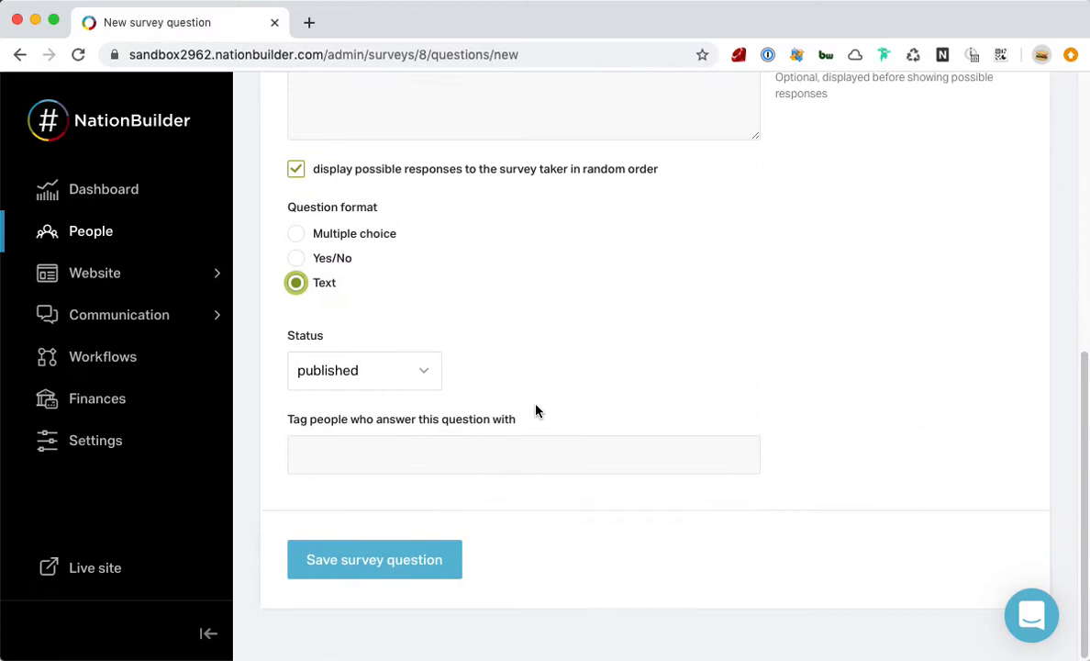
left_click(404, 557)
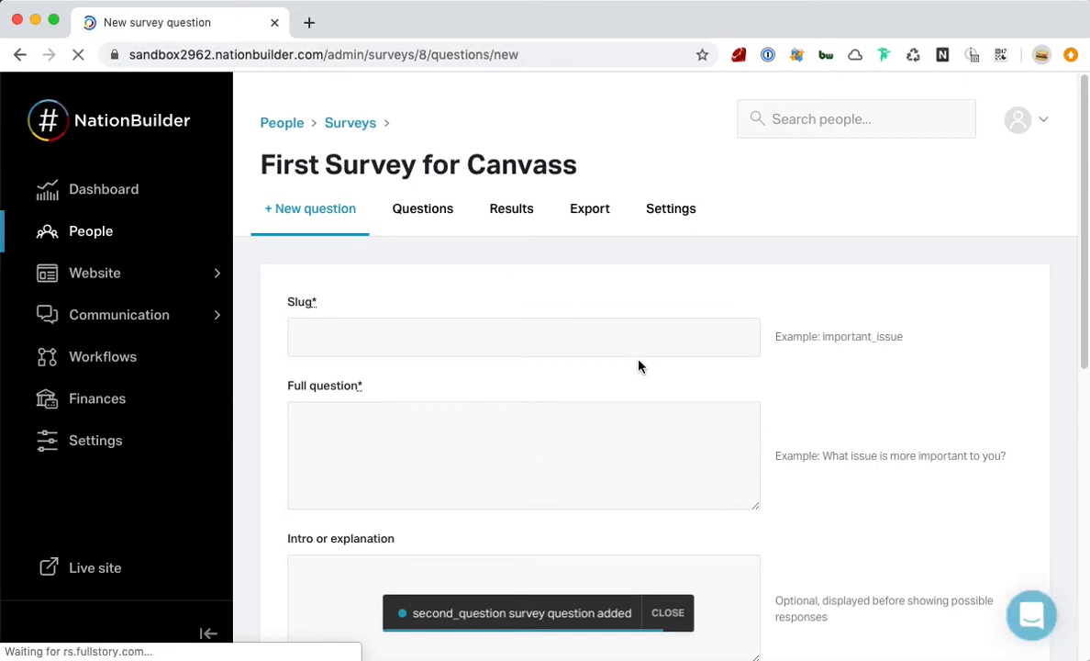
Step: Go back to the filled-in question form, tag people who answer with "further issue info" and try to save it
scroll(639, 366, "down", 5)
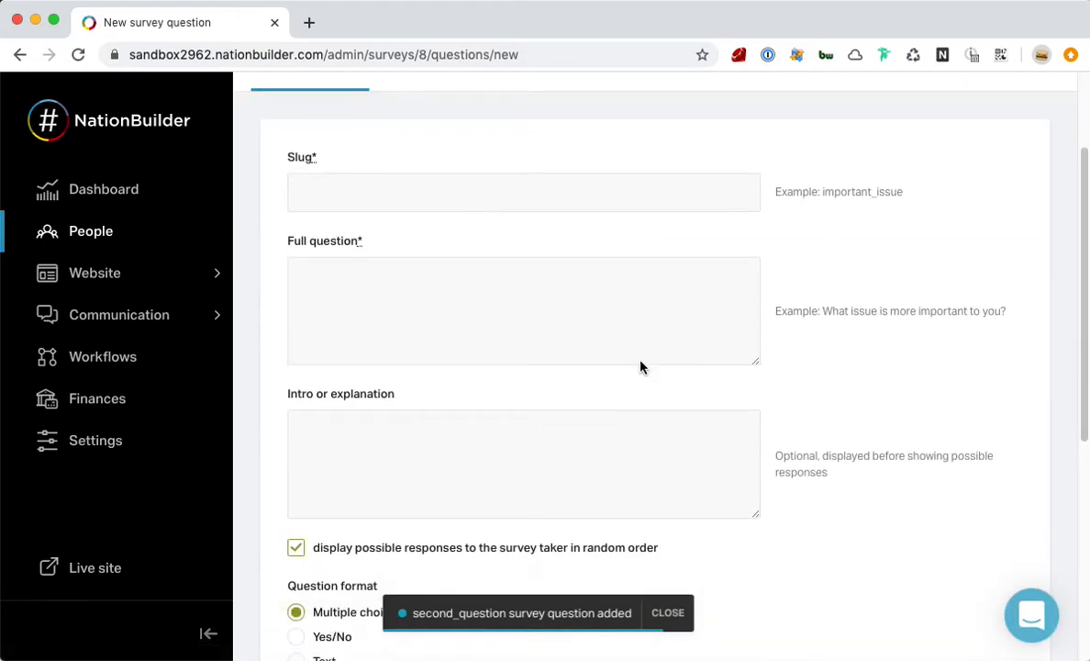
left_click(19, 54)
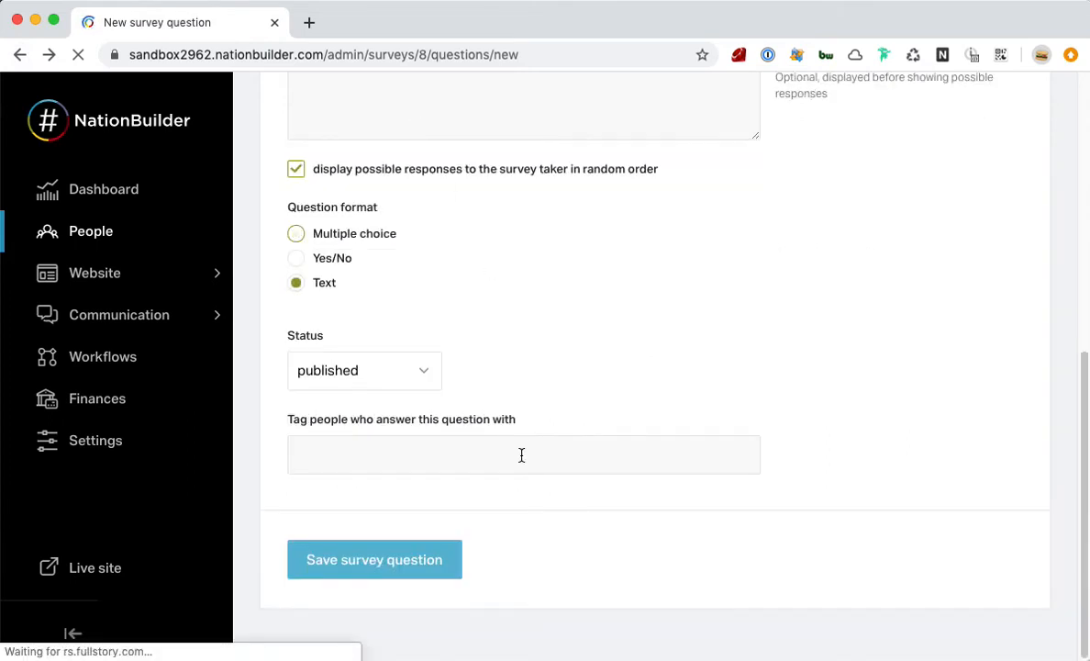
left_click(522, 455)
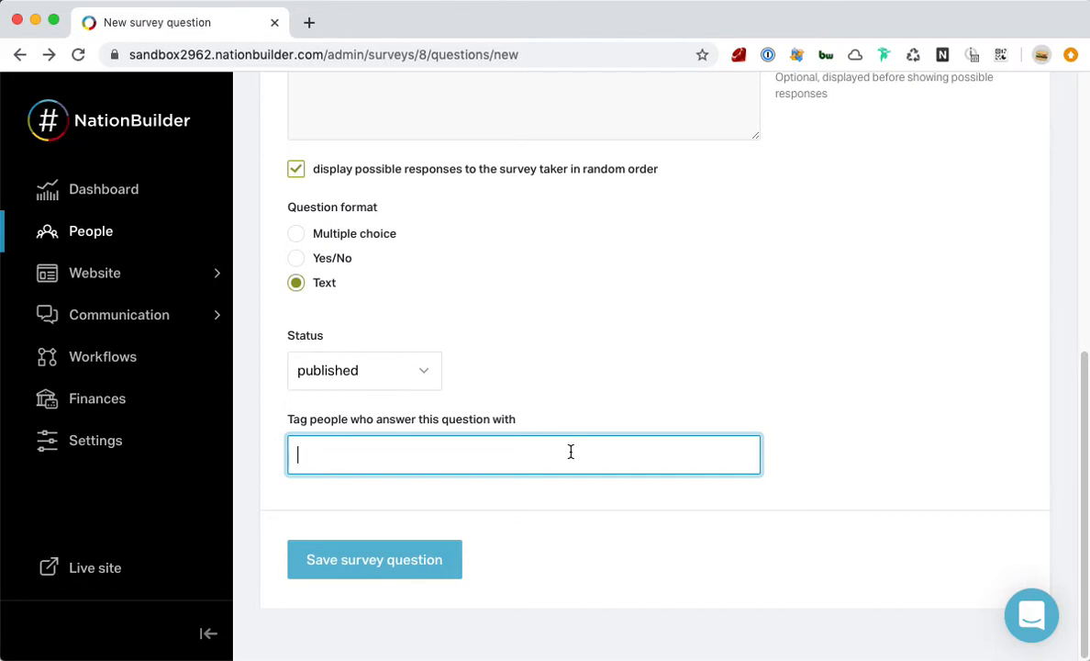
type("furhter")
key("super+a")
type("fir")
type("urther issue")
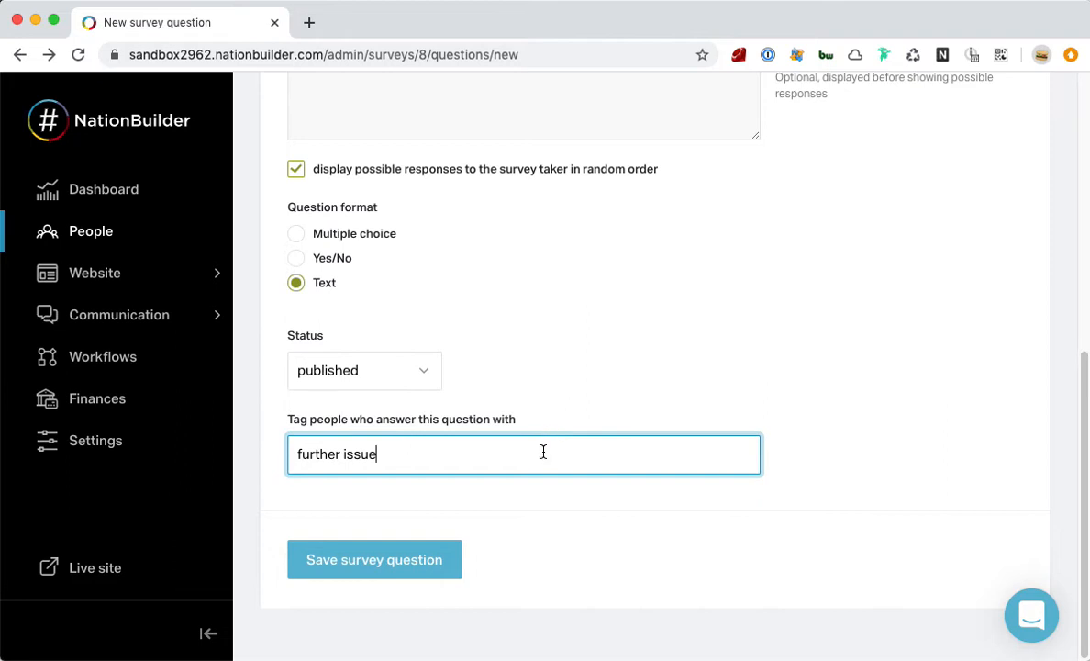
type(" info")
left_click(359, 579)
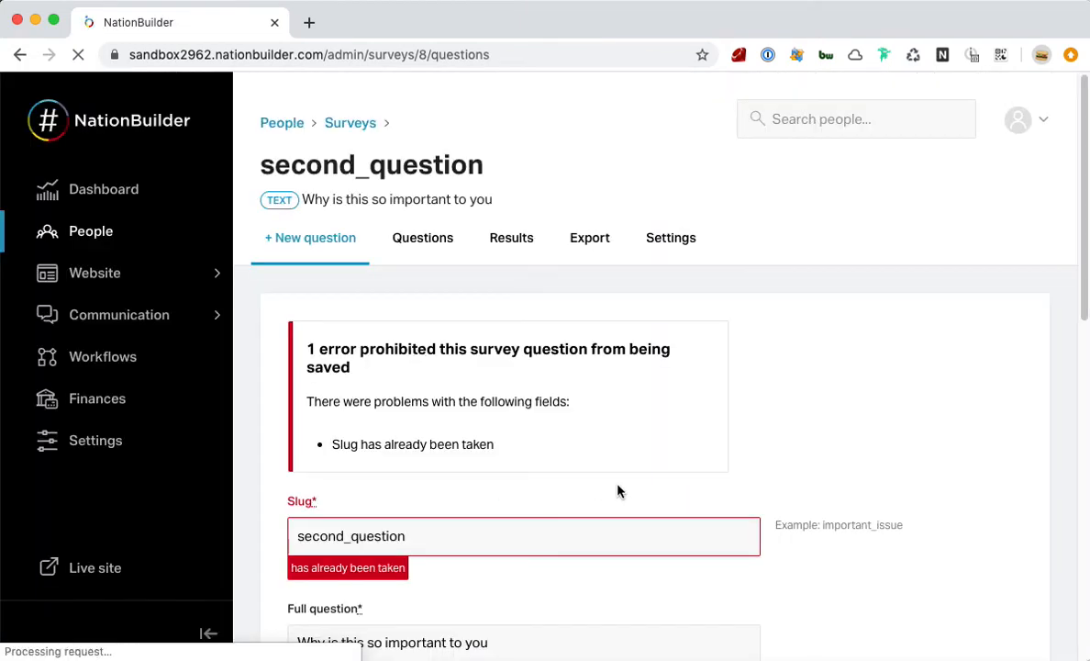
Step: Change the question's slug to "second_question_b" and save the survey question
left_click(533, 540)
scroll(486, 540, "down", 1)
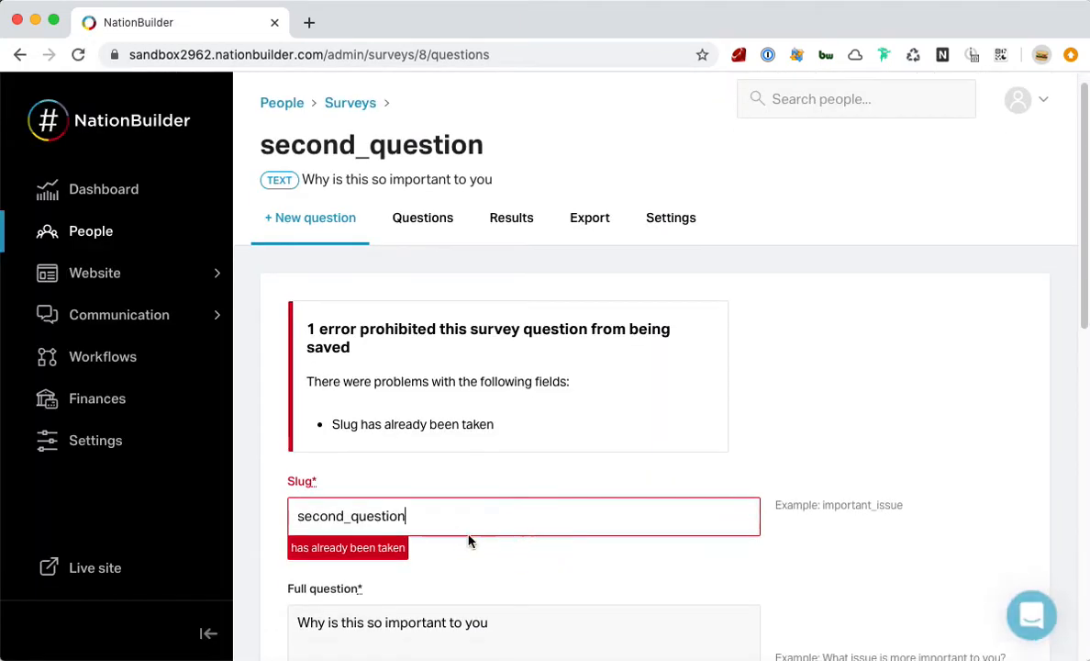
left_click(457, 529)
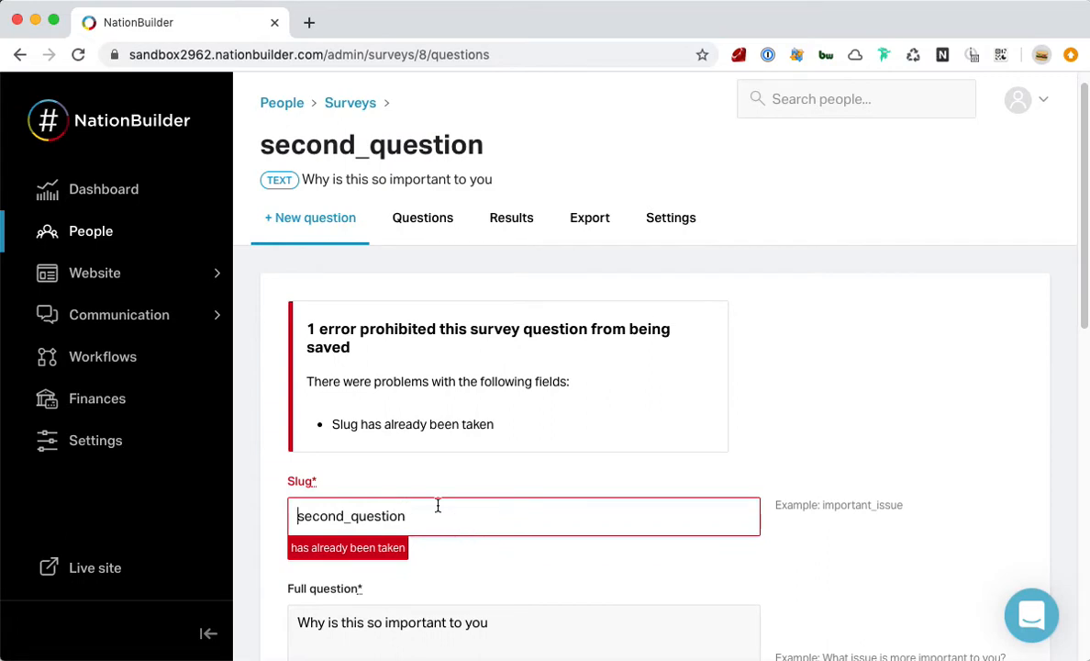
left_click(437, 506)
type("_")
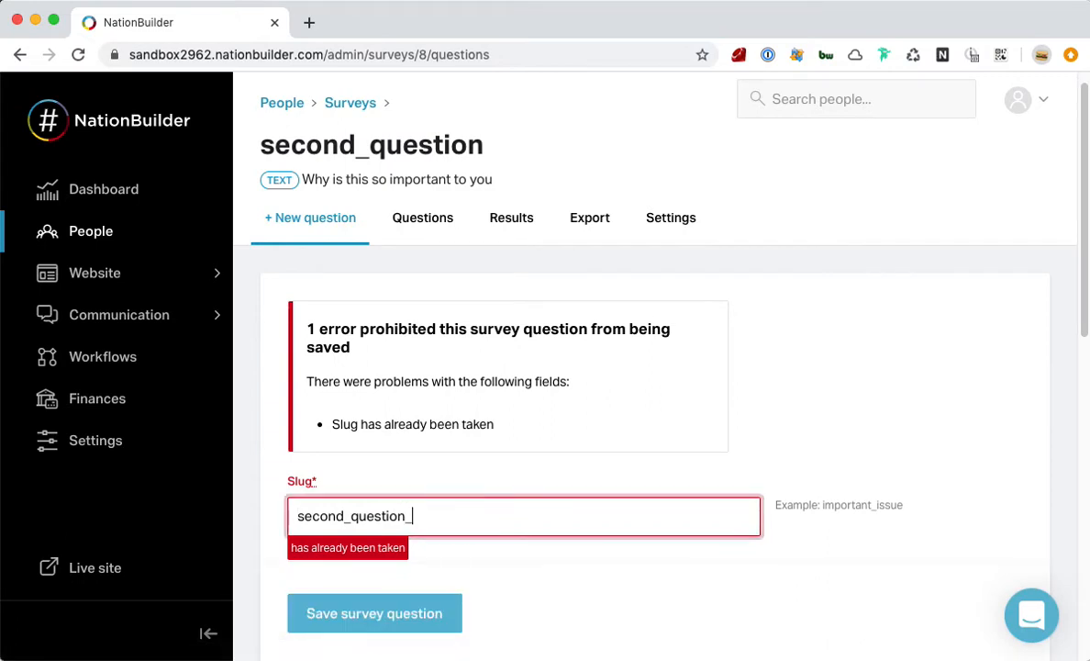
type("b")
scroll(618, 412, "down", 8)
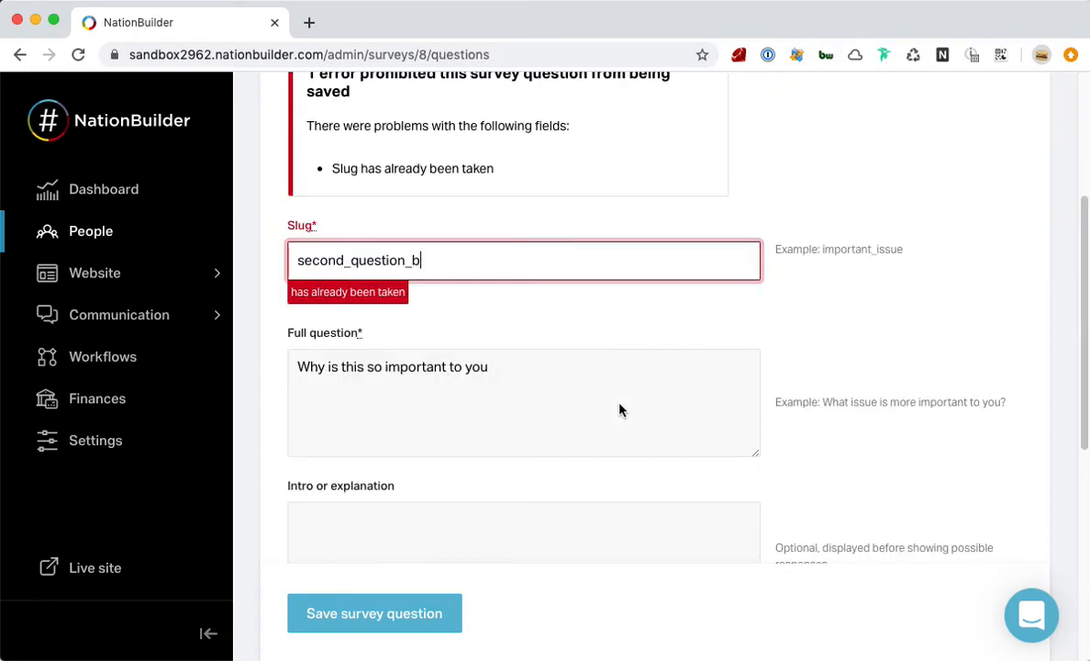
left_click(348, 569)
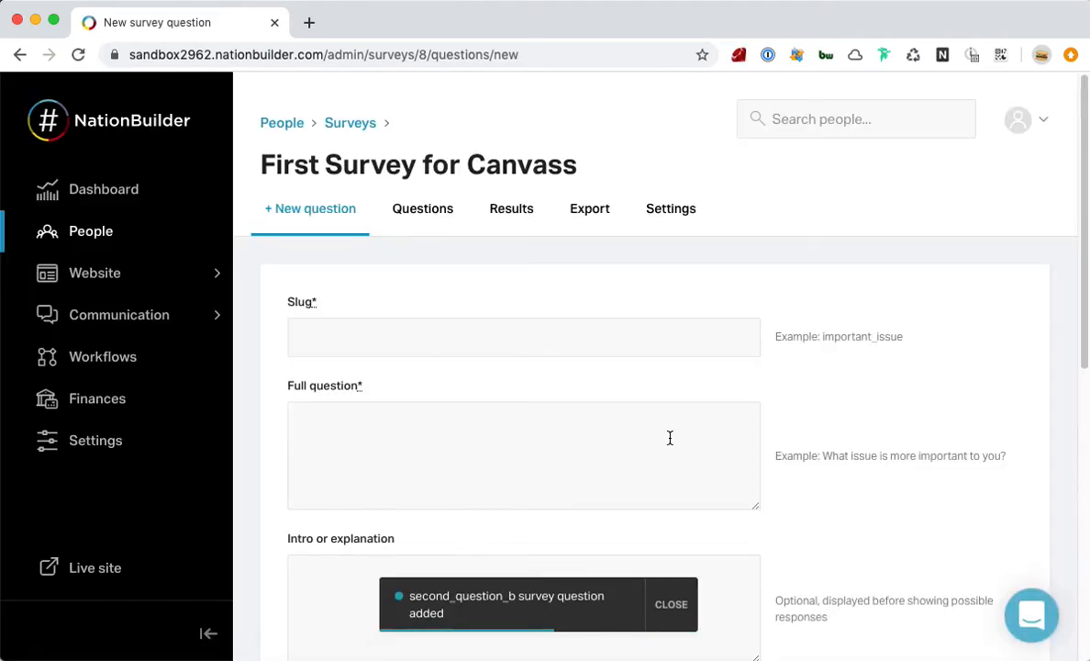
Step: View the list of questions in First Survey for Canvass
scroll(670, 438, "down", 1)
scroll(669, 442, "down", 10)
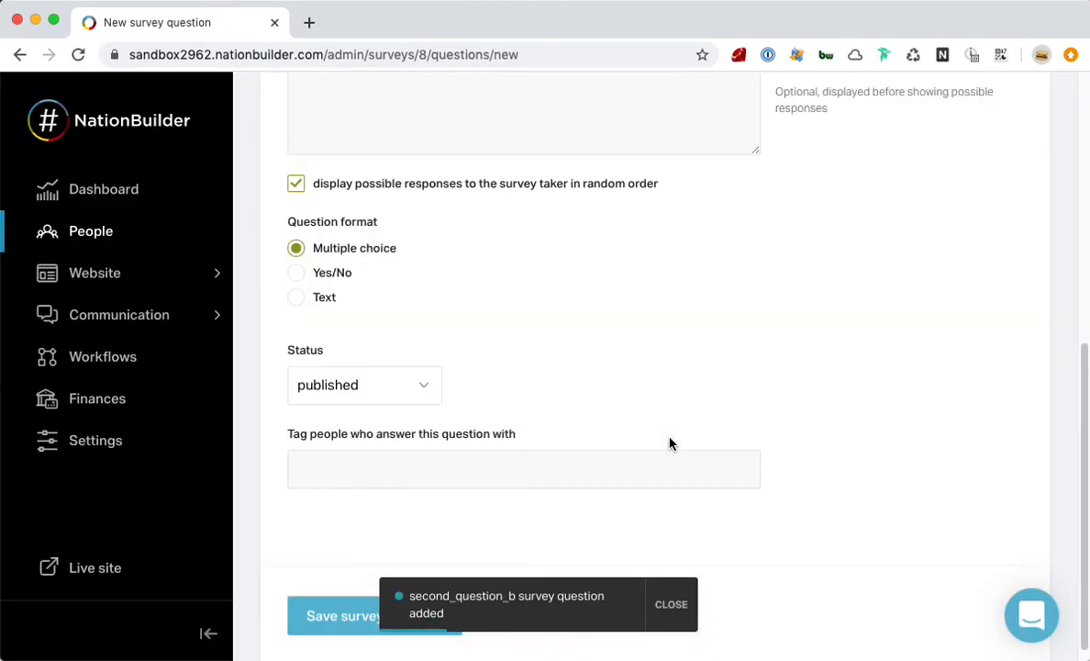
scroll(668, 437, "up", 10)
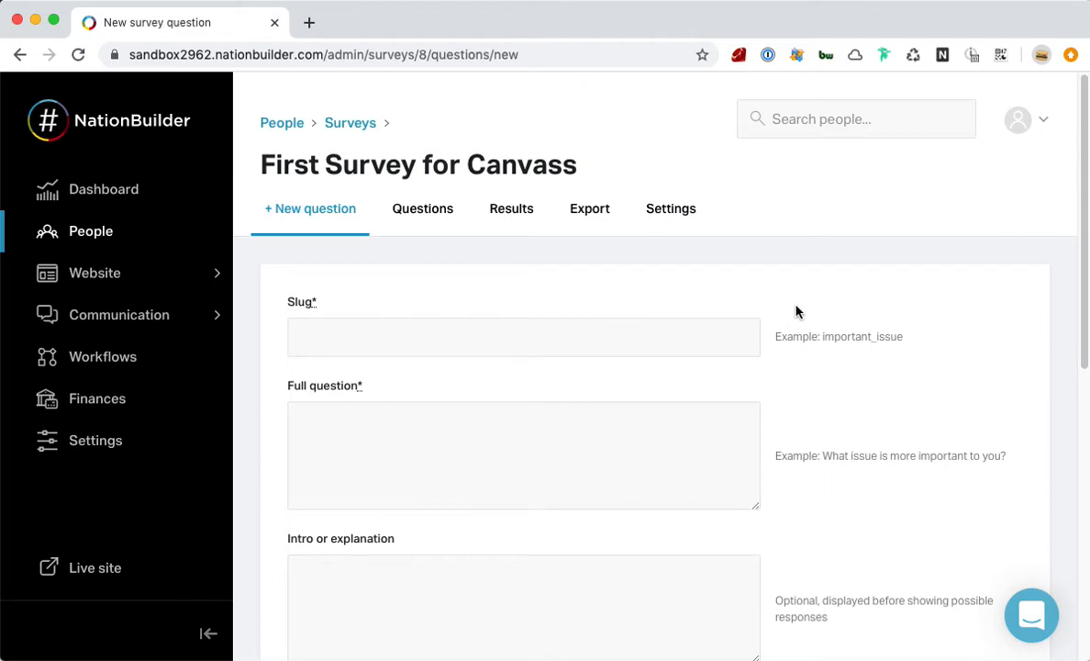
left_click(430, 218)
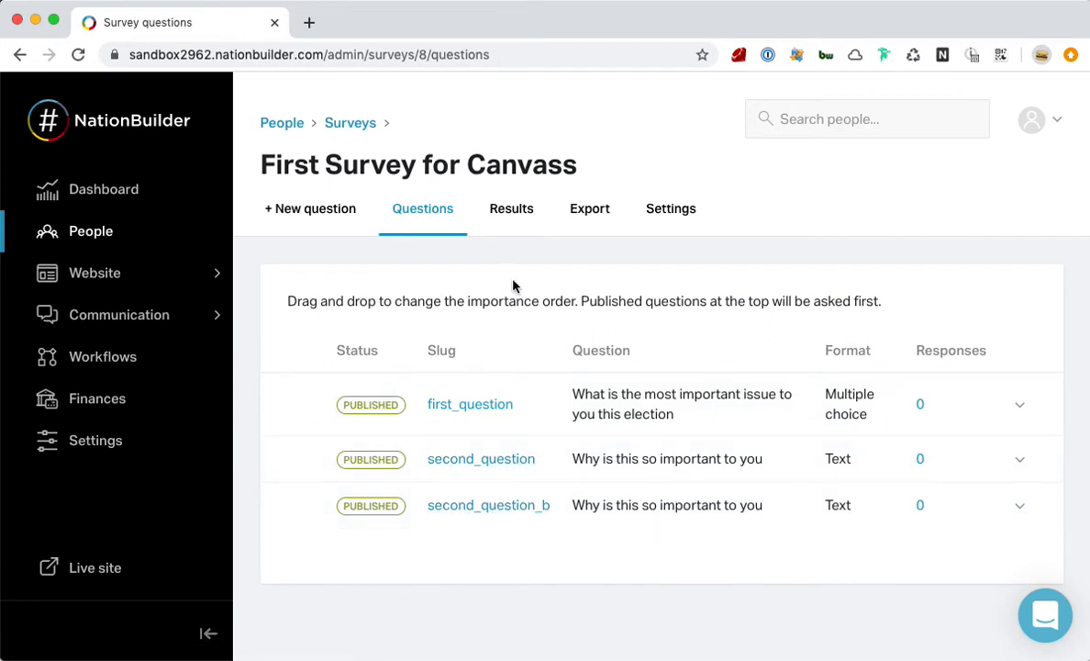
Step: Review the survey's results for every question and check its export option
left_click(503, 214)
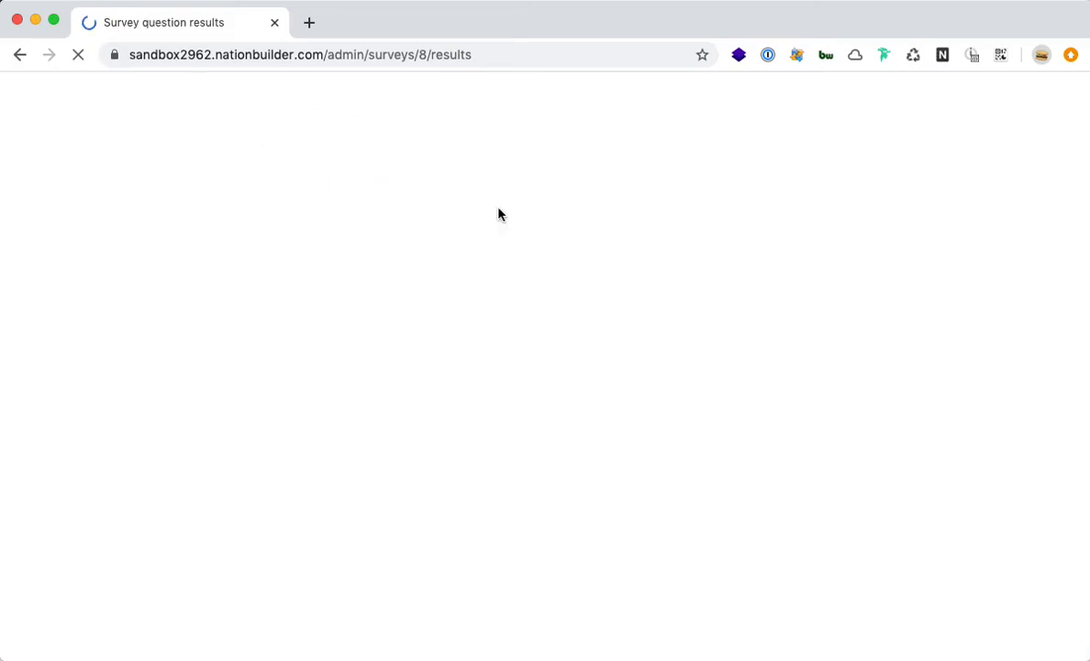
scroll(771, 409, "down", 1)
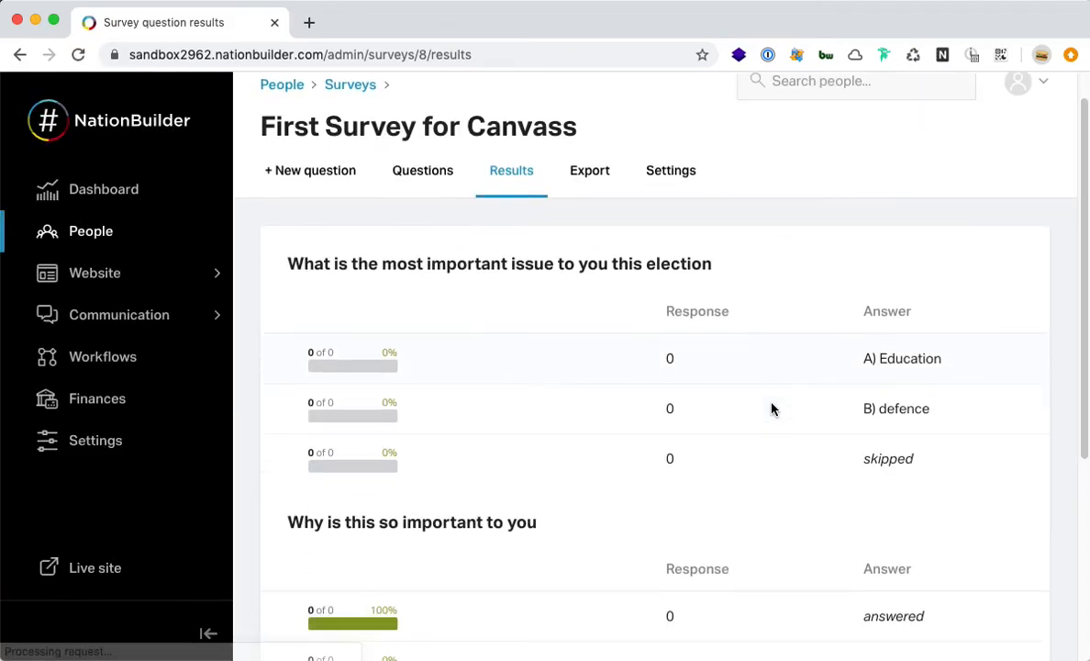
scroll(735, 340, "down", 3)
scroll(754, 267, "up", 2)
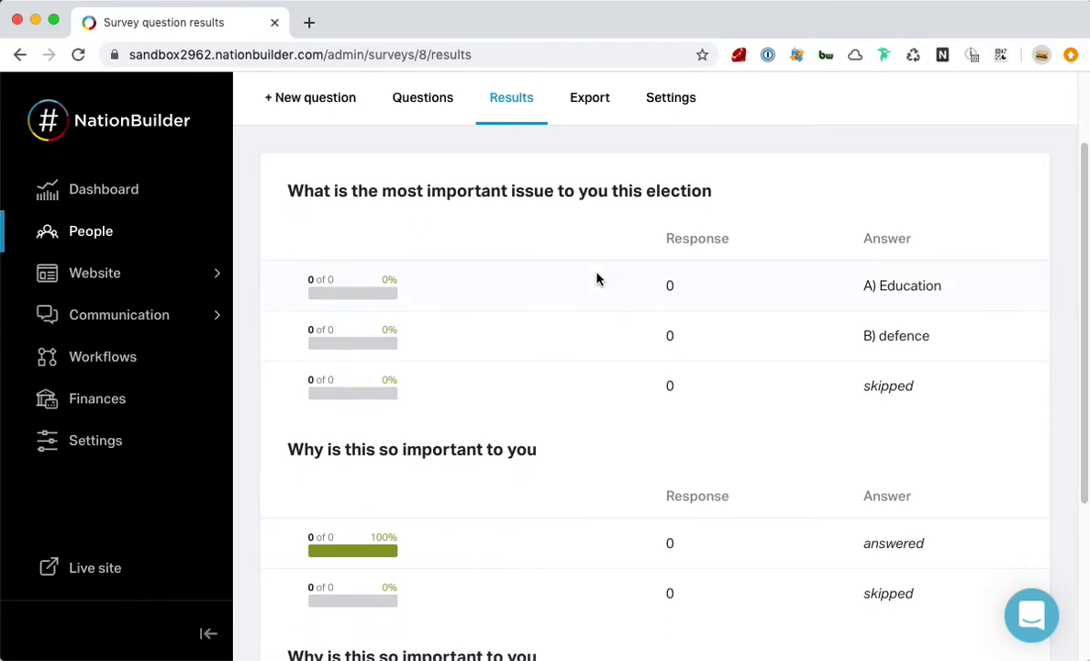
scroll(574, 220, "down", 3)
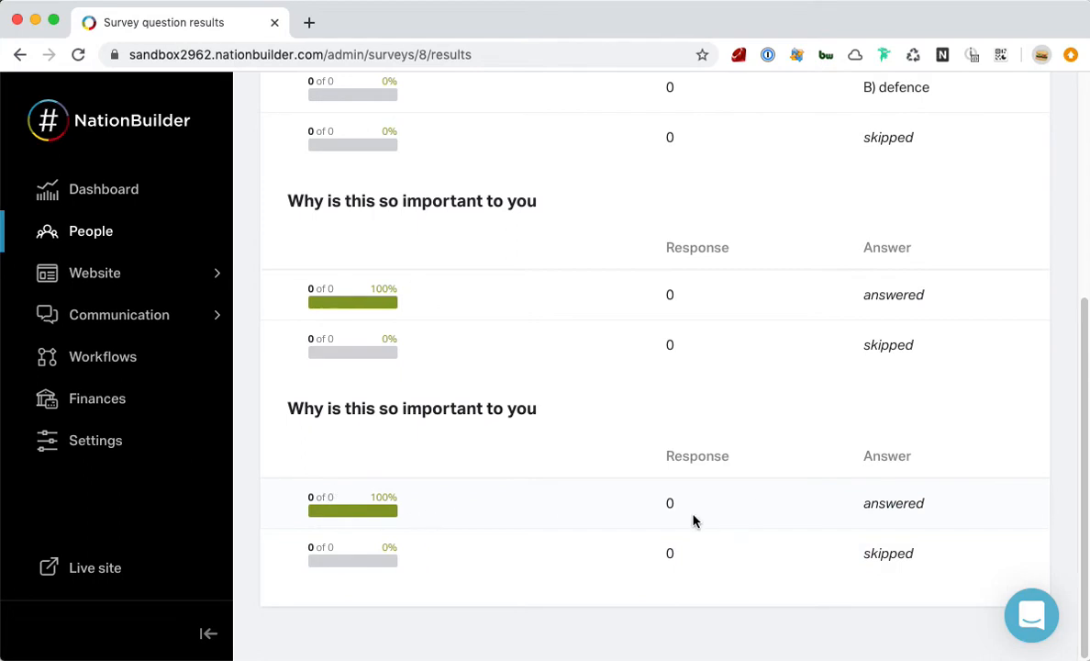
scroll(693, 521, "up", 6)
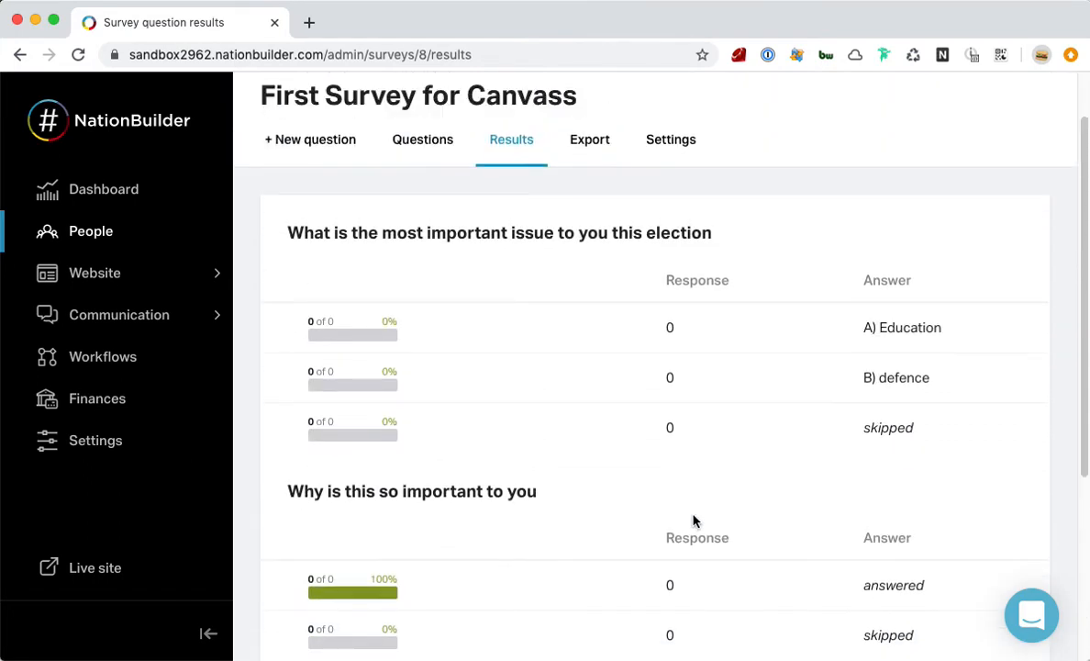
scroll(693, 521, "up", 2)
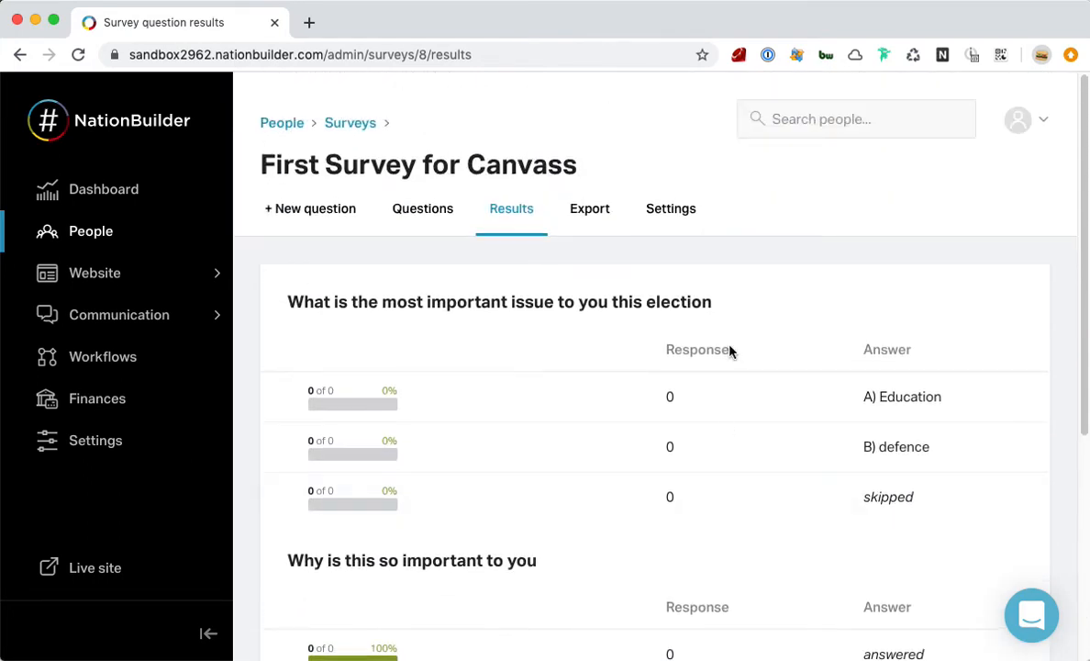
left_click(590, 220)
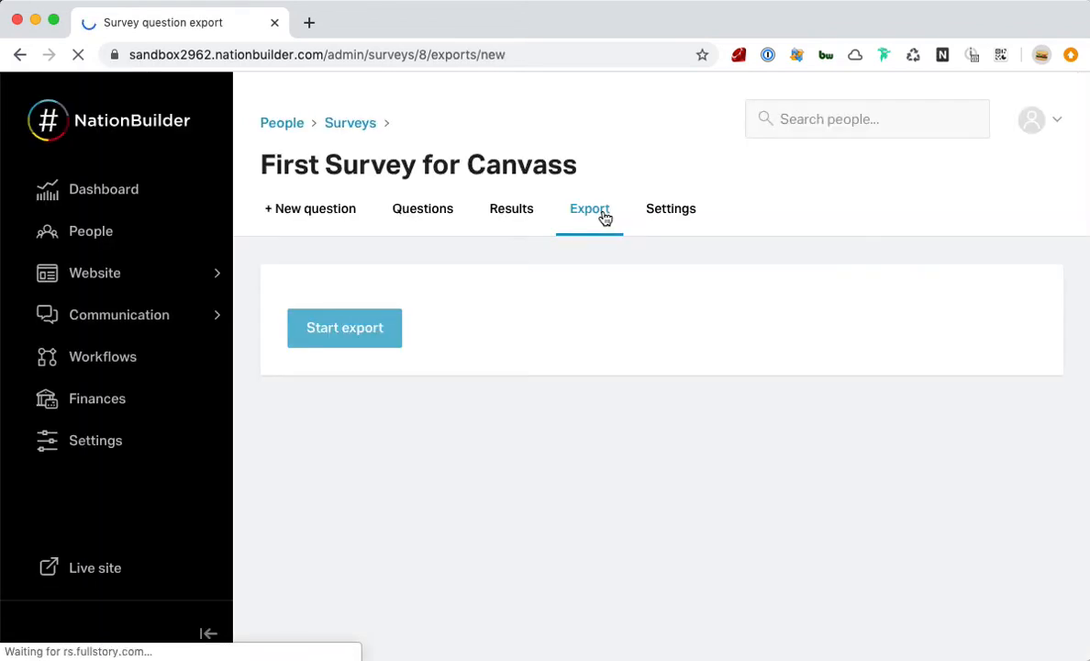
left_click(316, 339)
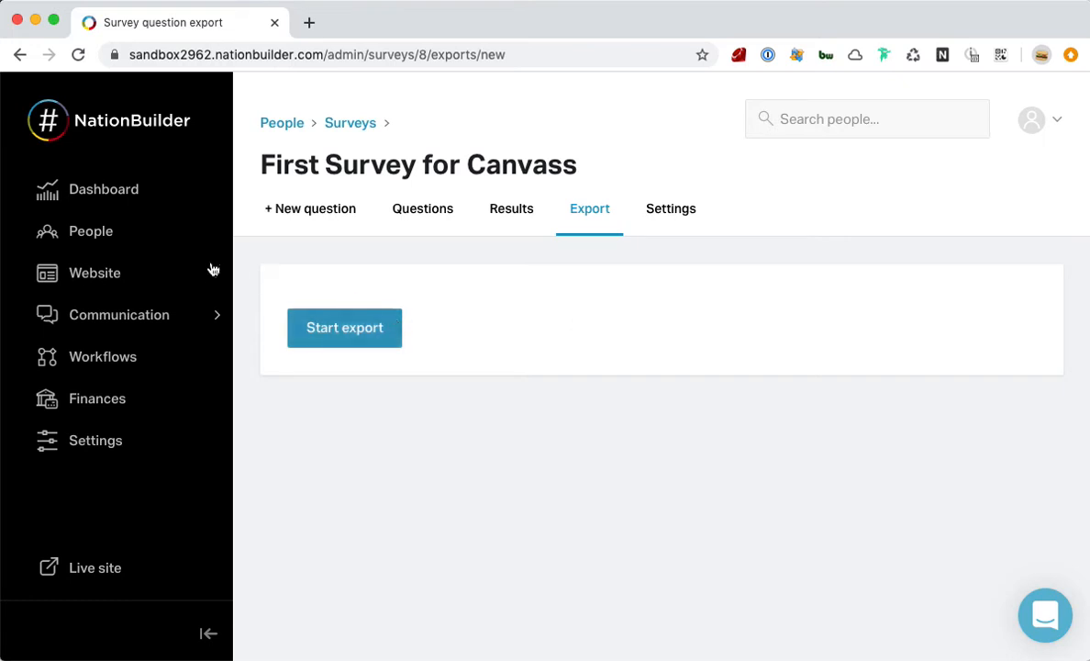
Step: Start a new page on the first website listed in the nation
left_click(156, 278)
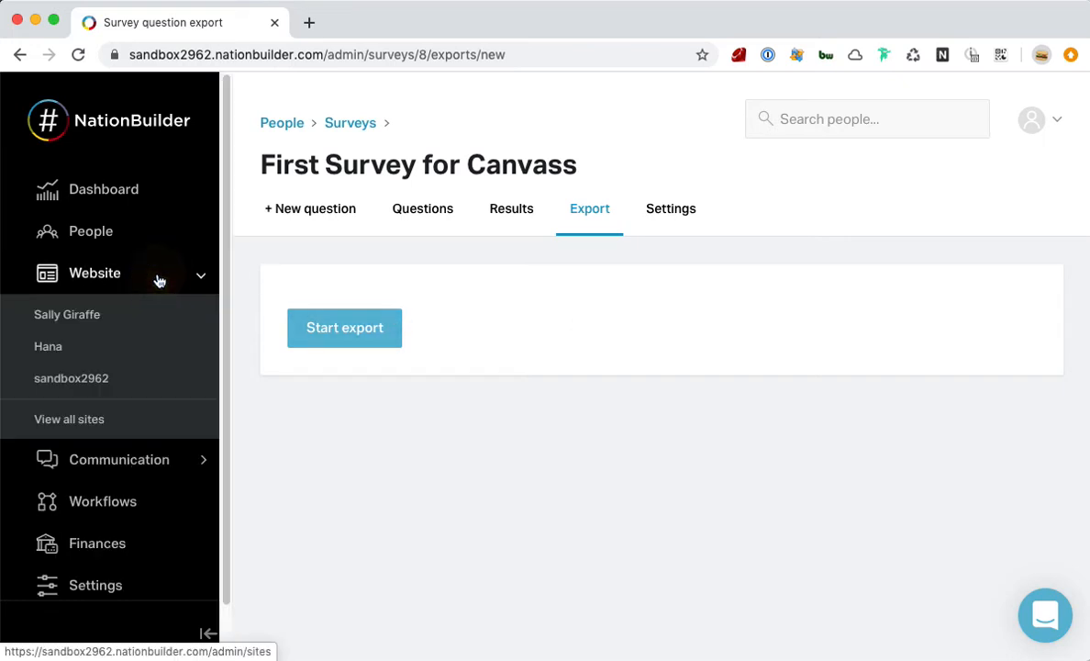
left_click(96, 317)
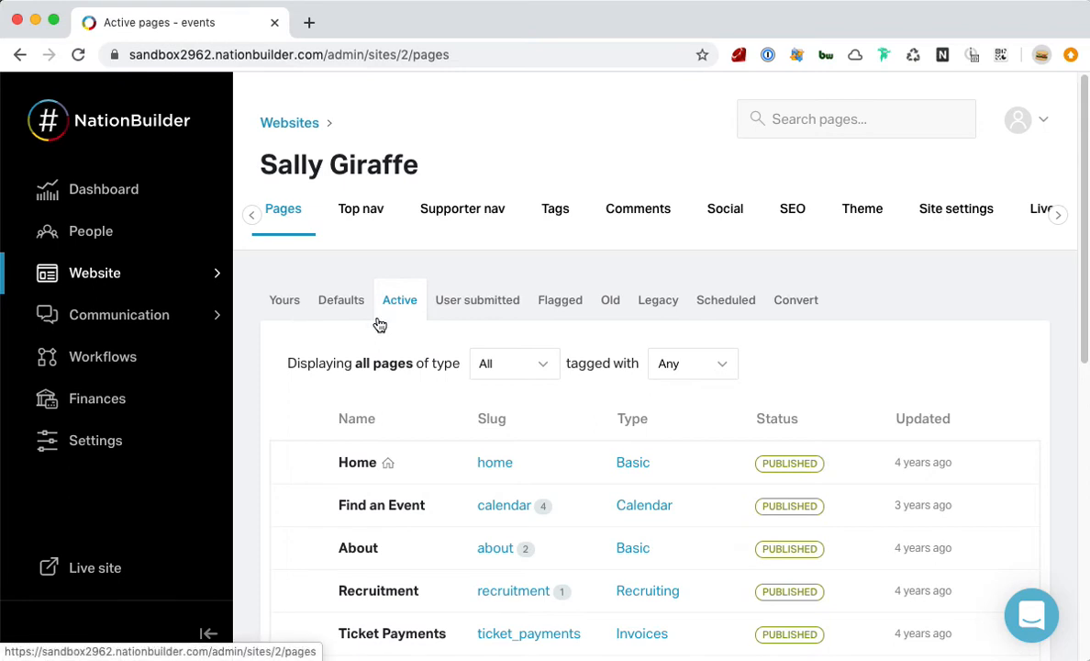
left_click(254, 218)
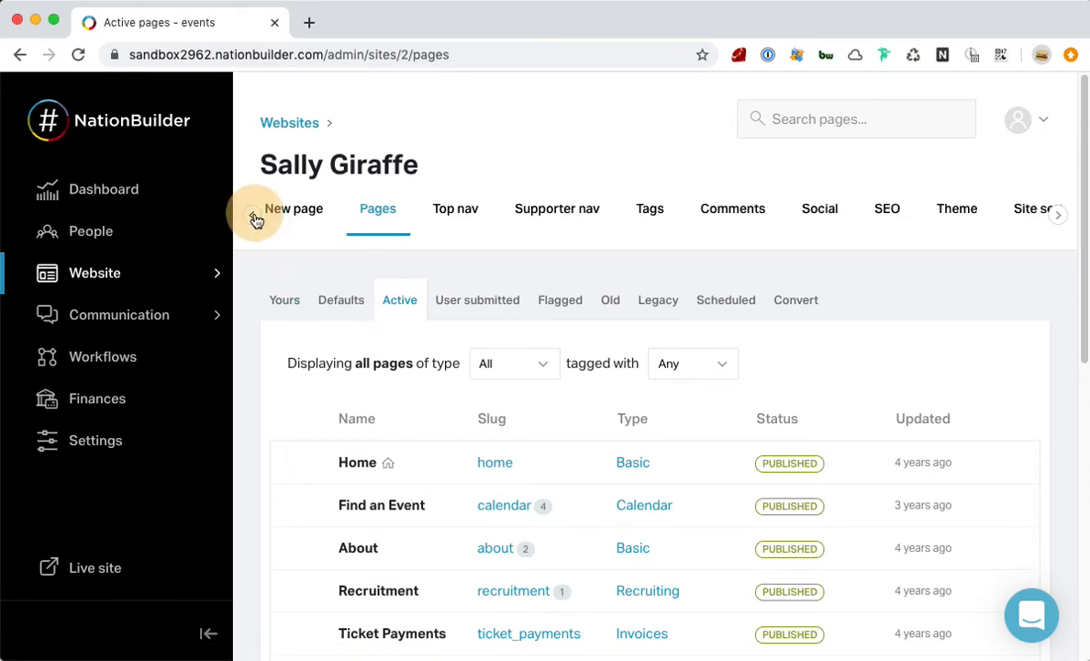
left_click(292, 217)
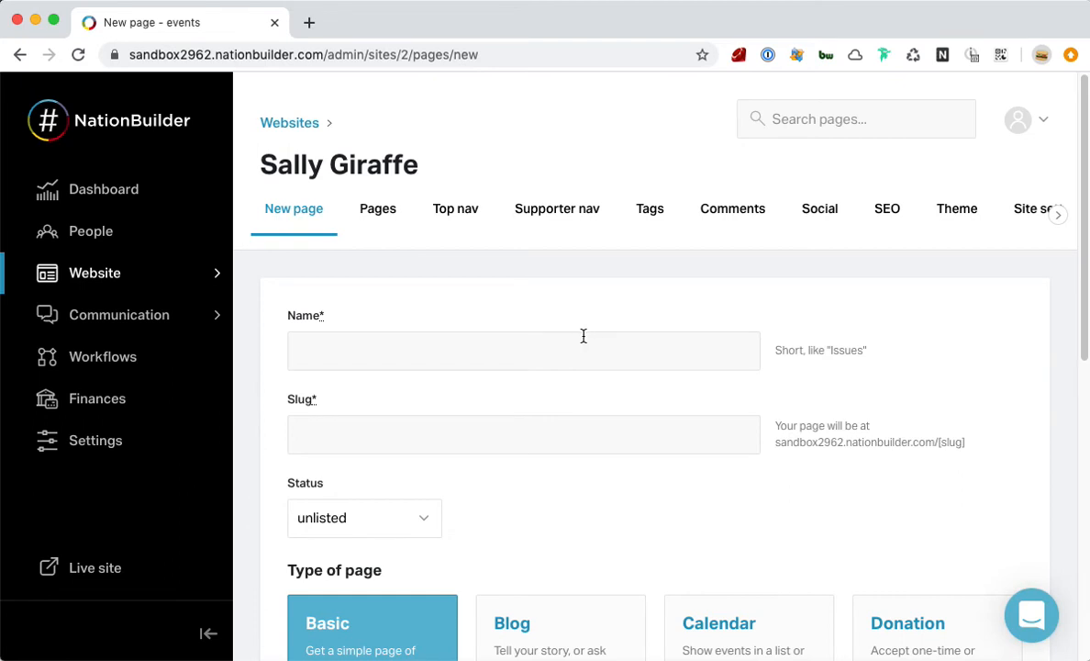
Step: Name the new page "Important Issue Survey" and accept the slug "important_issue_survey"
left_click(478, 348)
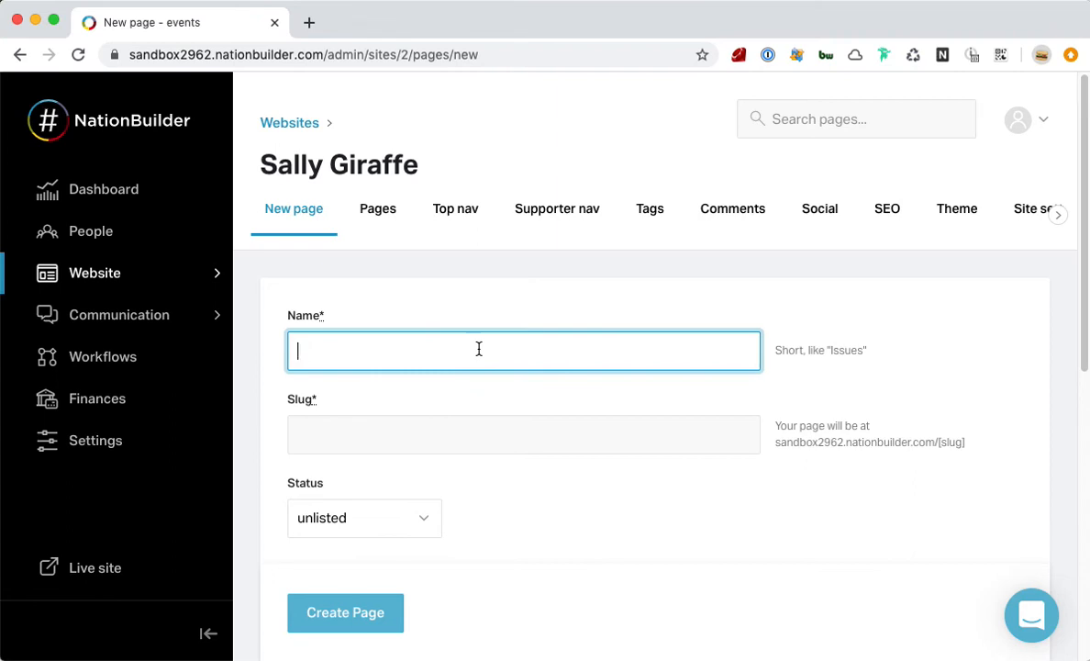
type("Hot")
key("super+a")
type("Import")
key("BackSpace")
key("BackSpace")
type("tant Issue Survey")
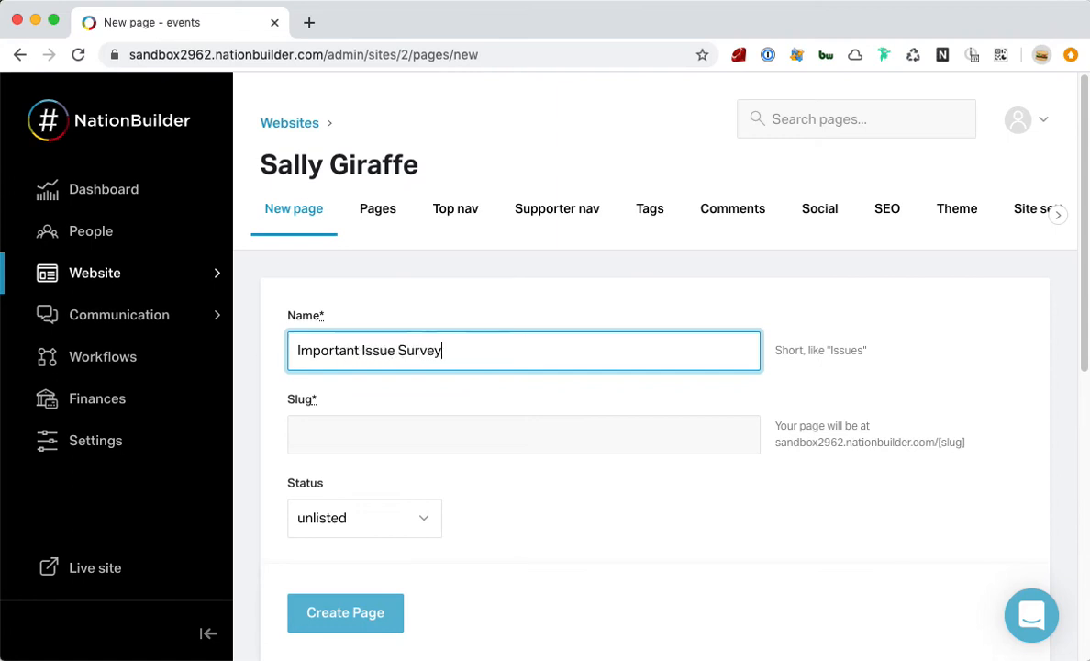
key("Tab")
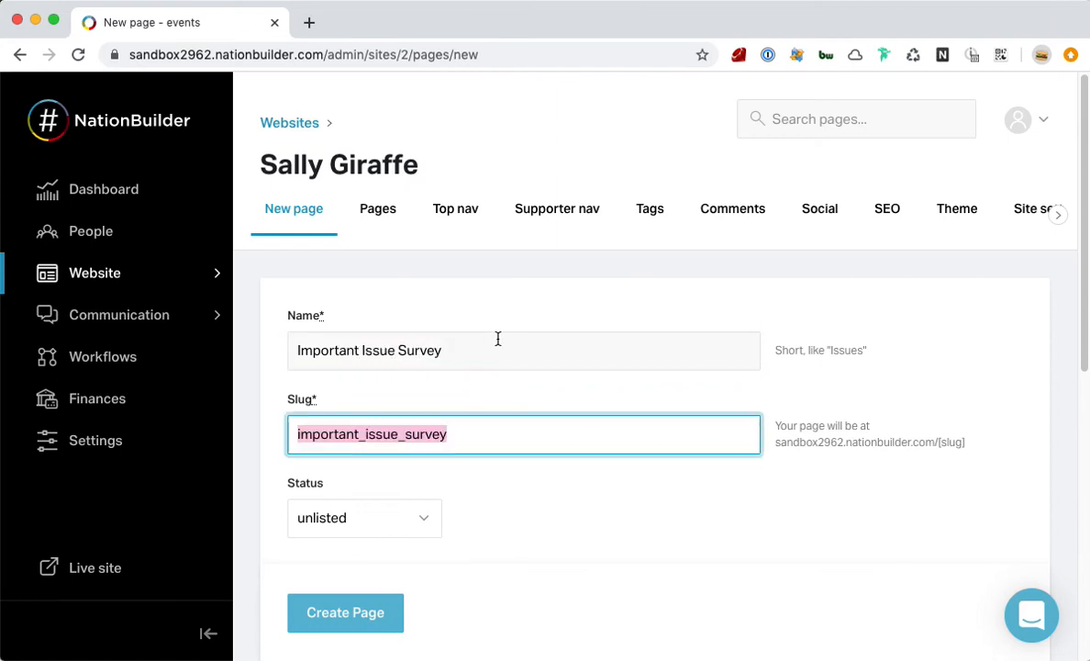
key("Tab")
Step: Choose Survey from the full list of page types, leave both navigation options off, and create the page
scroll(519, 367, "down", 3)
scroll(554, 404, "down", 1)
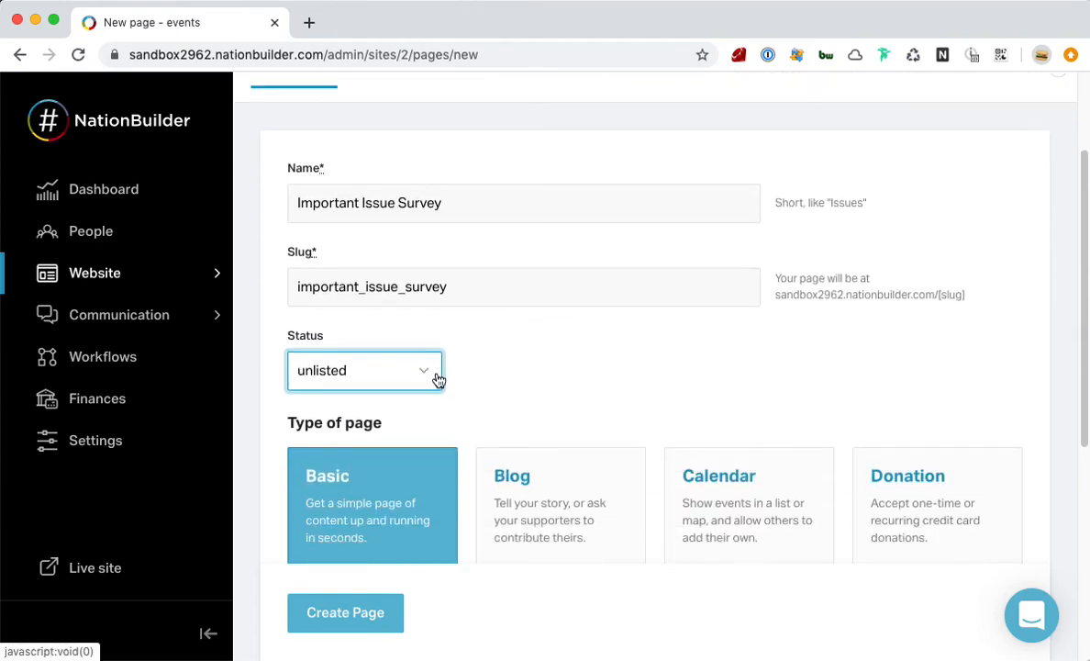
scroll(656, 358, "down", 1)
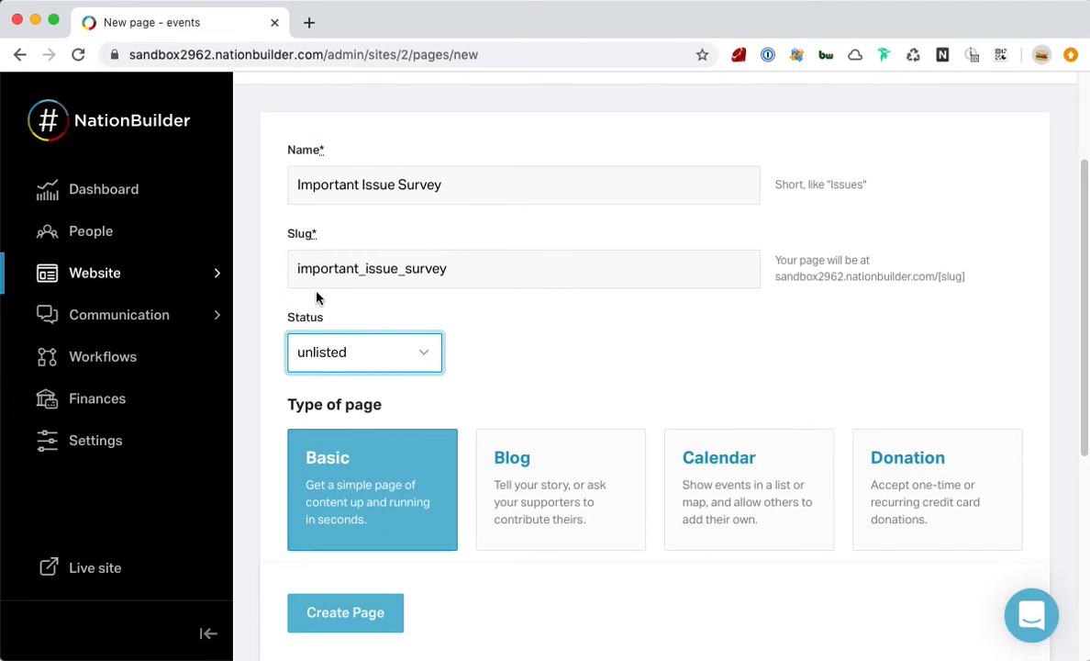
scroll(348, 294, "down", 8)
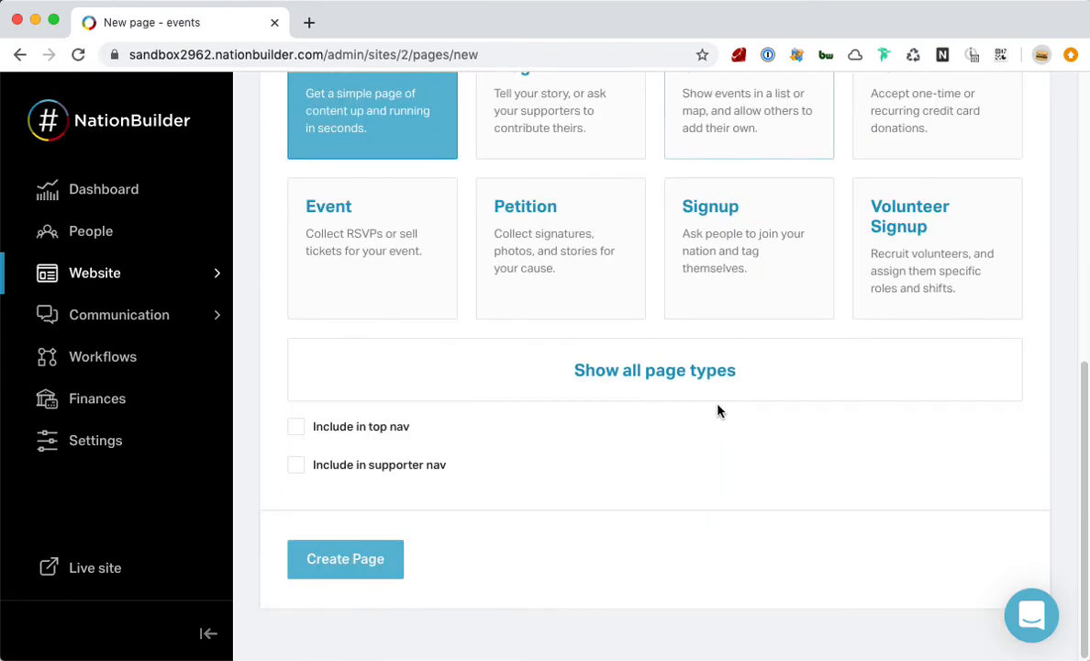
left_click(660, 366)
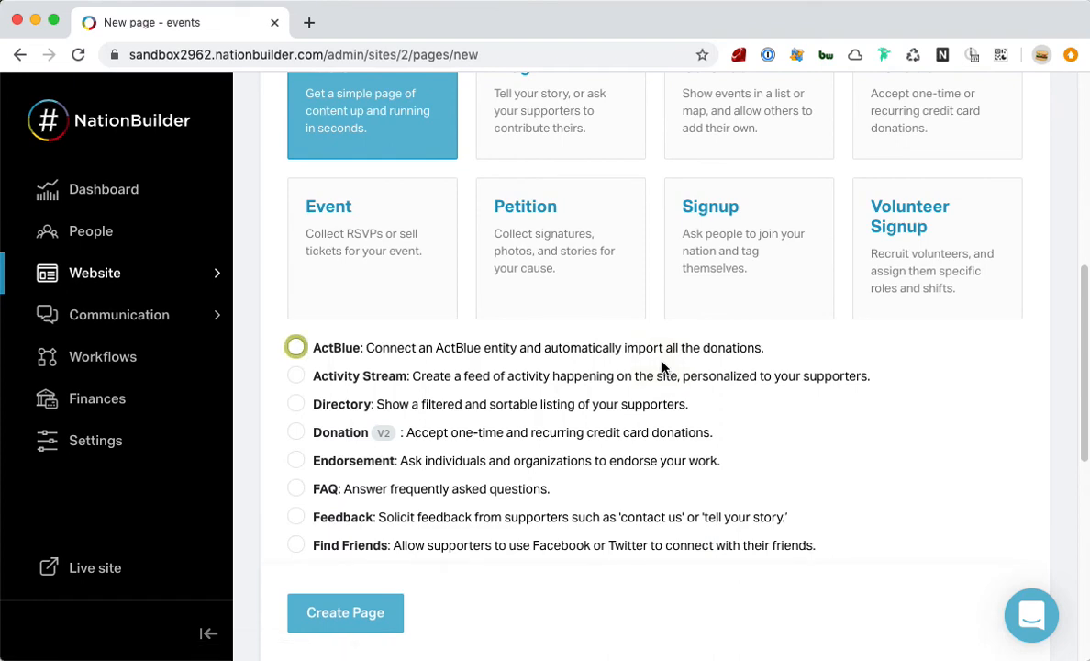
scroll(661, 366, "up", 4)
scroll(663, 367, "down", 10)
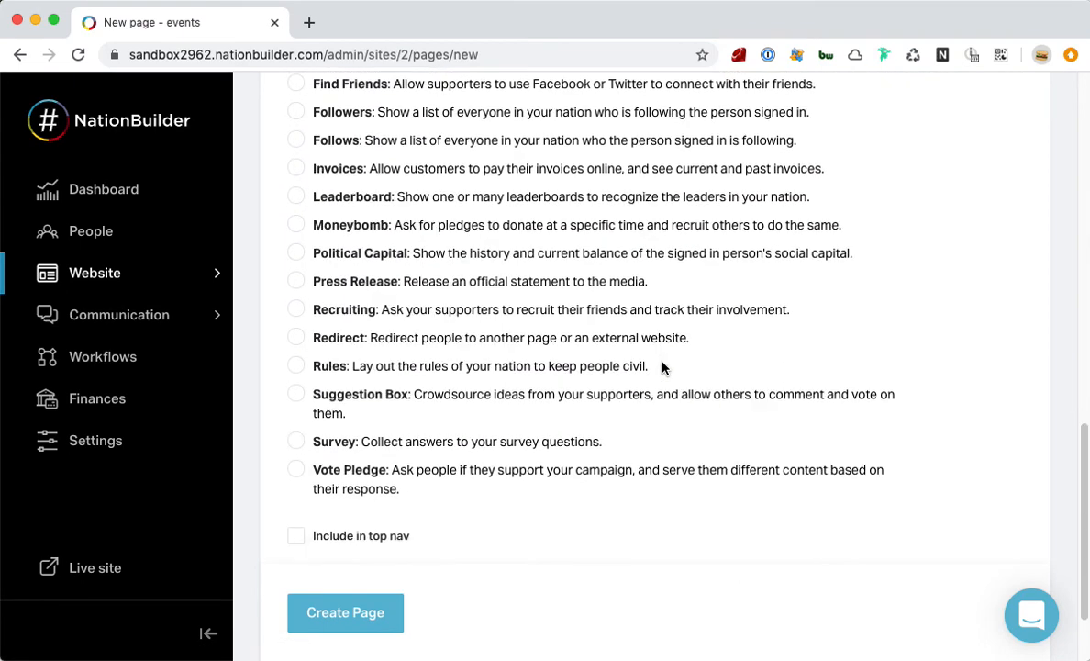
left_click(425, 441)
scroll(566, 452, "down", 1)
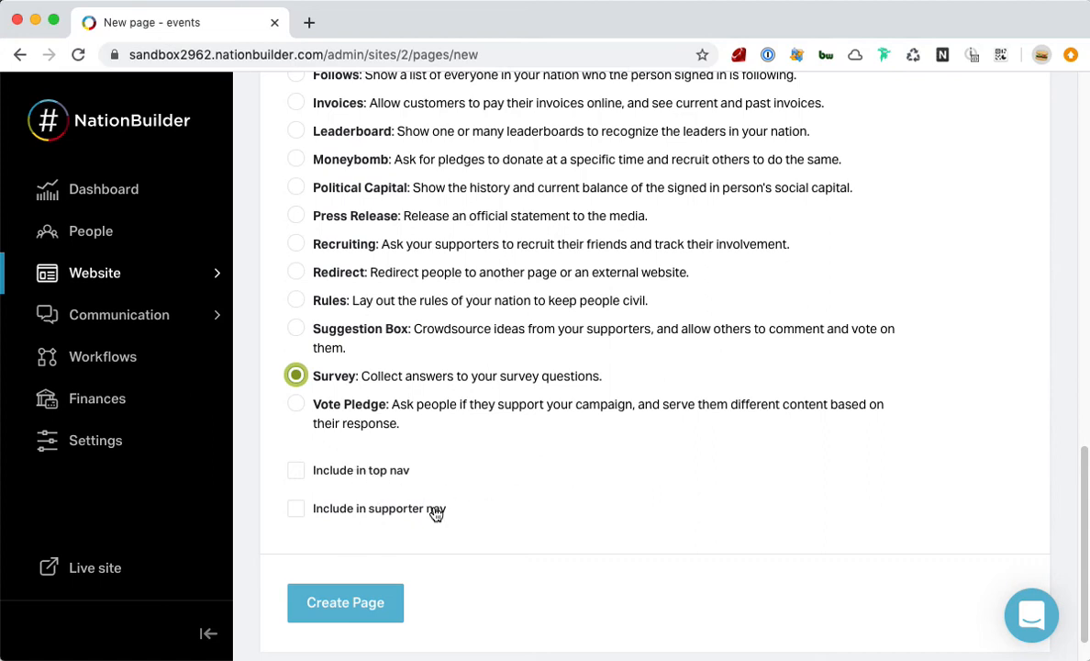
left_click(367, 611)
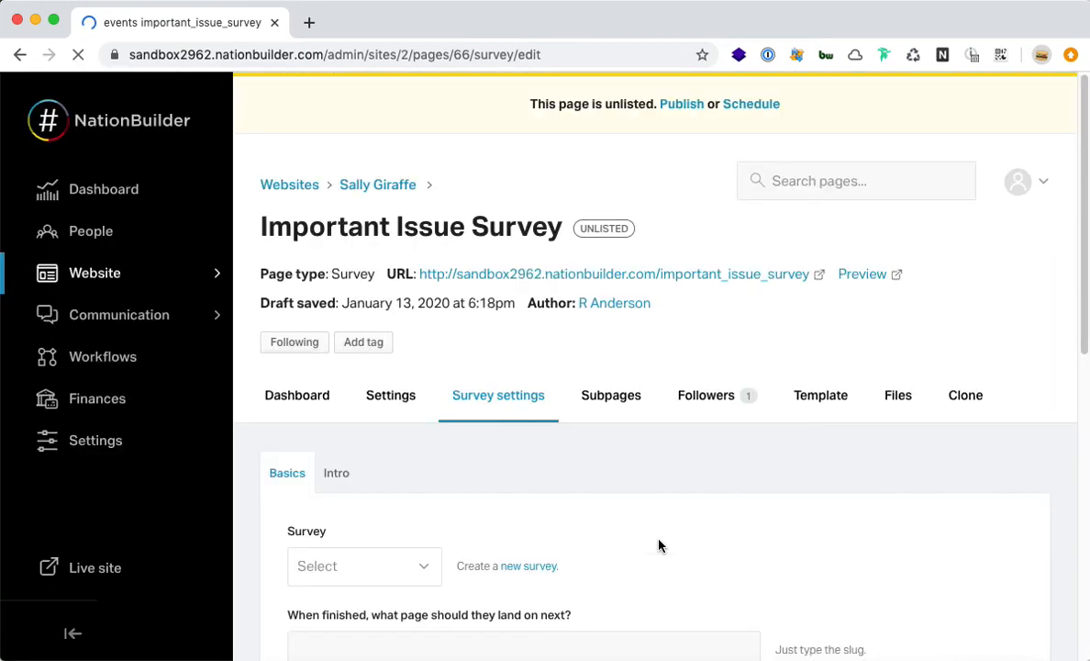
Step: Link First Survey for Canvass to the new page and save the survey settings without any responder actions
scroll(720, 470, "down", 3)
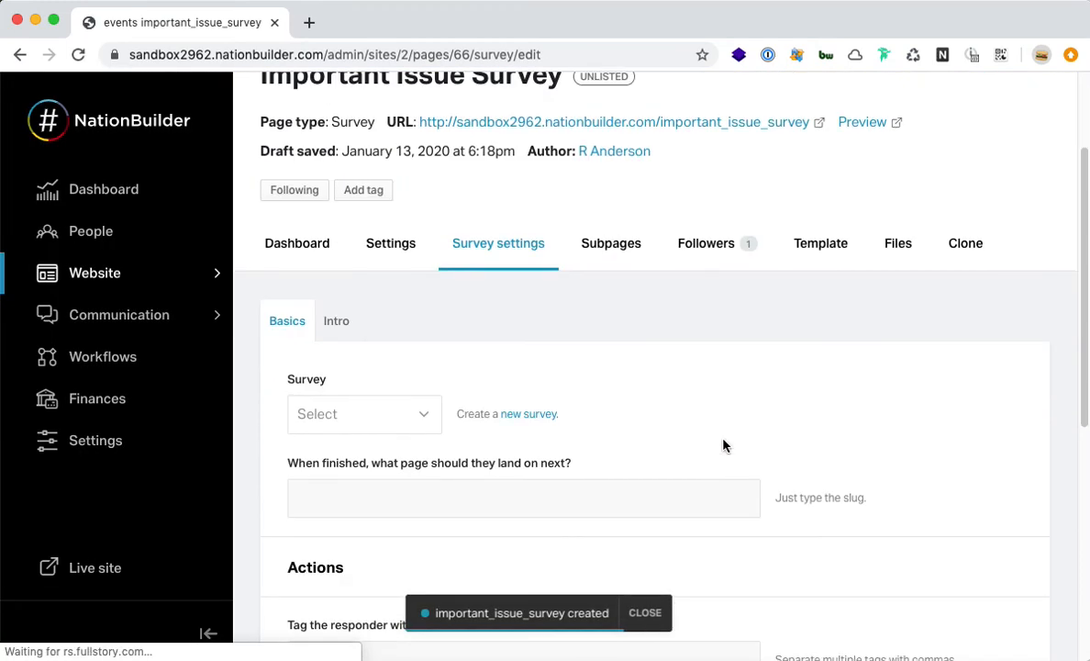
scroll(725, 441, "down", 2)
left_click(433, 324)
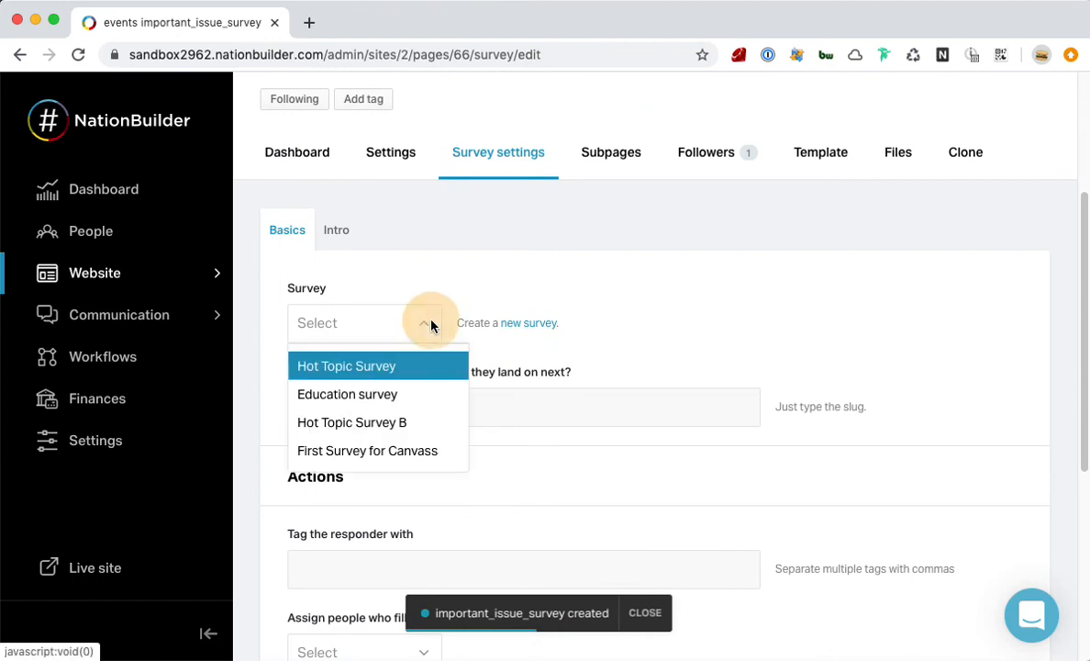
left_click(429, 456)
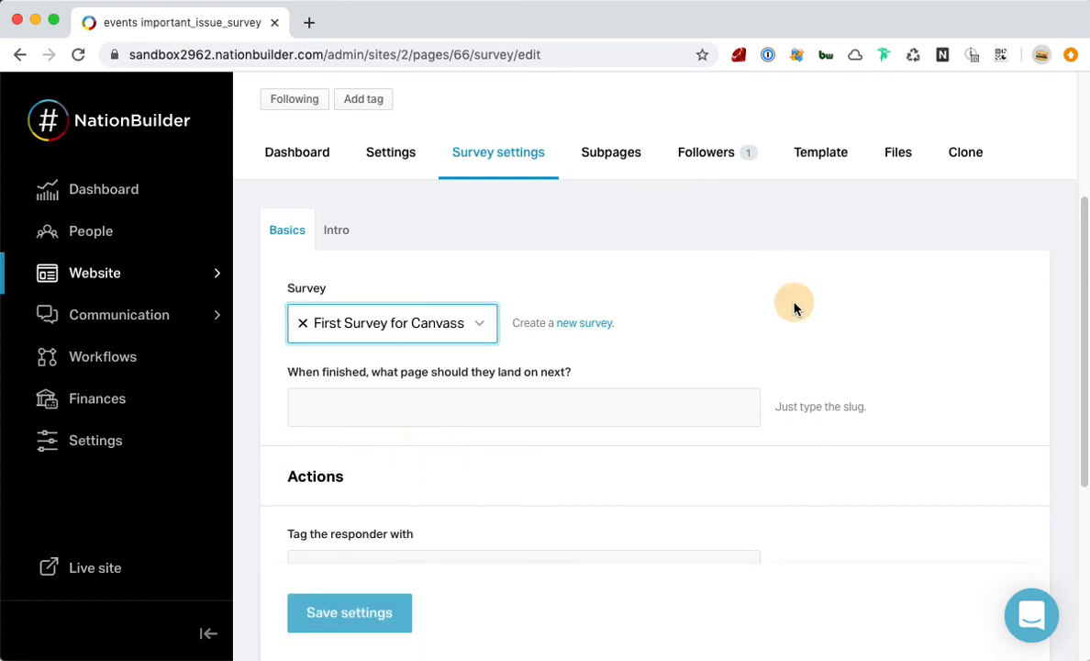
scroll(479, 334, "down", 2)
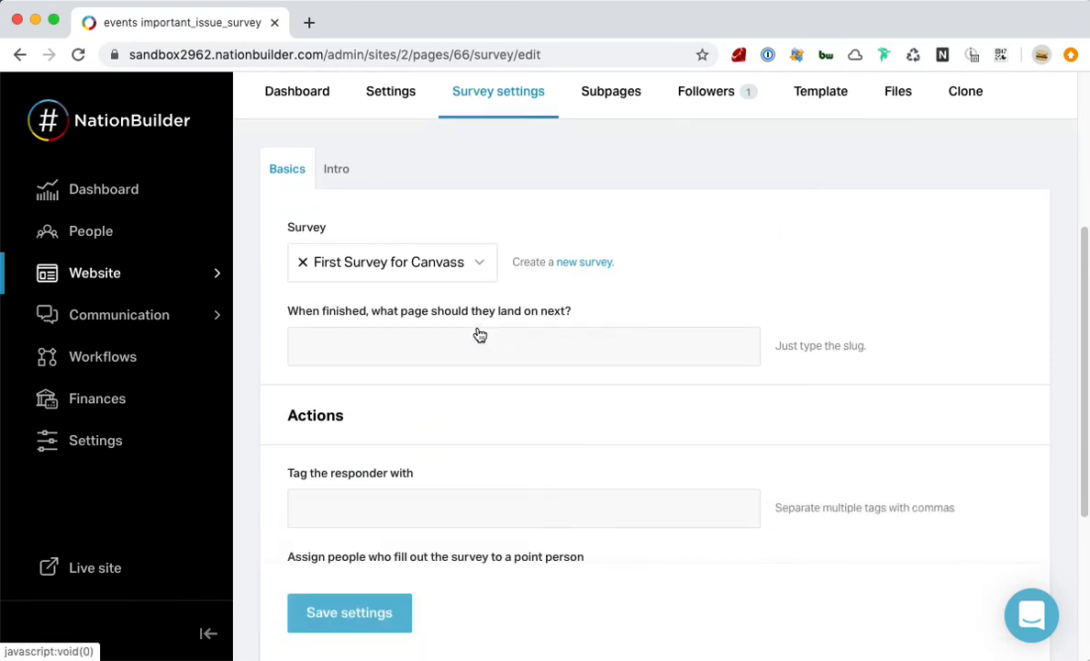
scroll(479, 338, "down", 5)
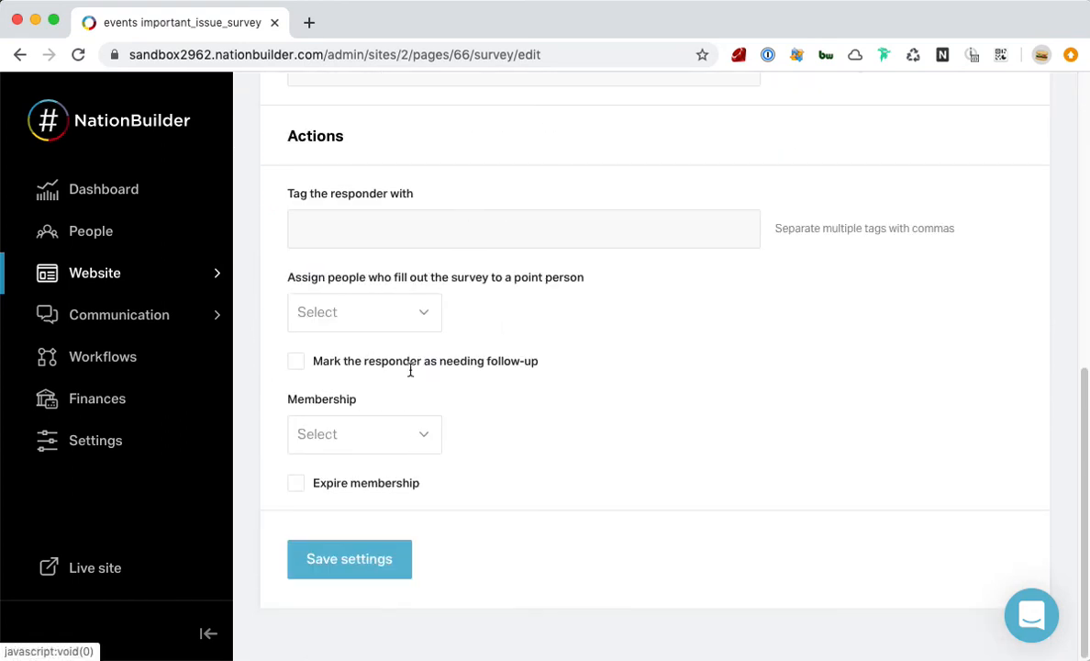
left_click(364, 569)
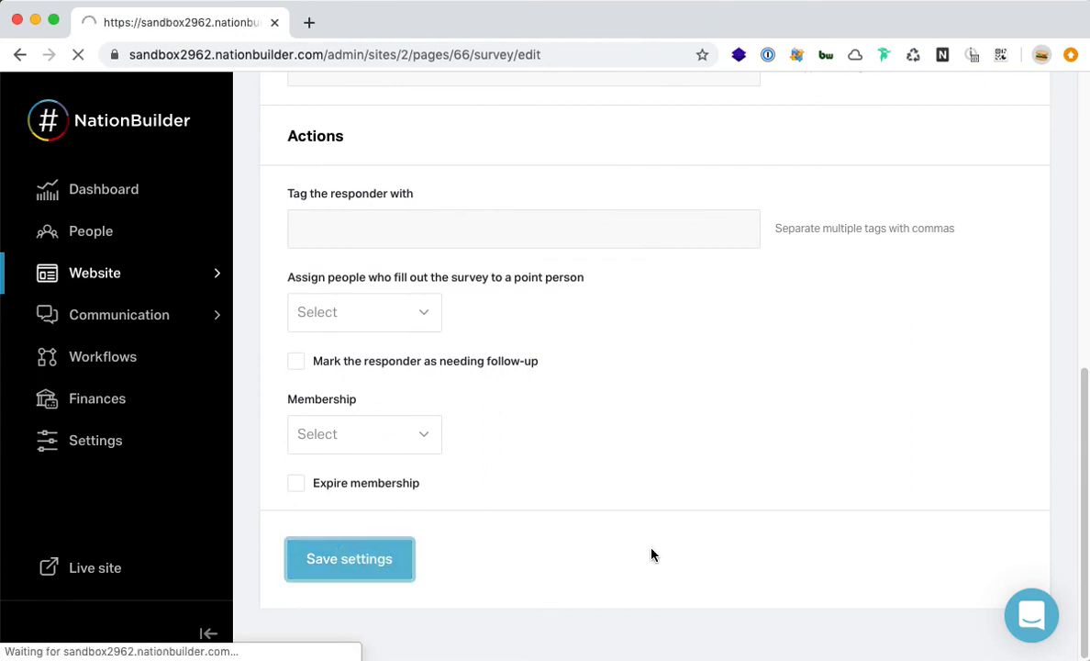